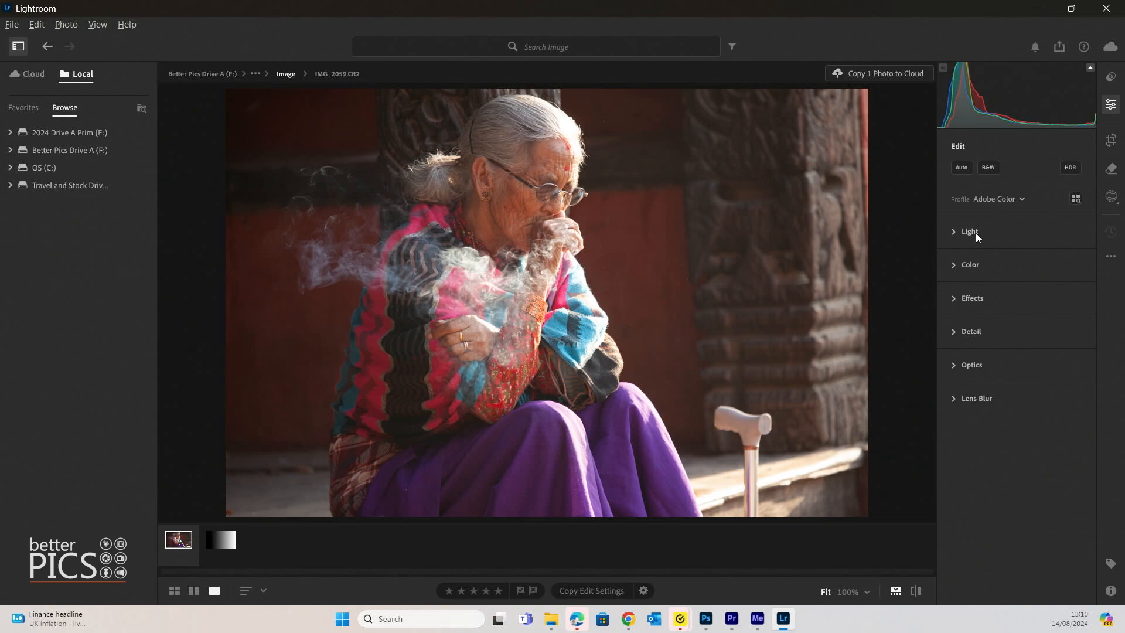
Expand the Color settings of the photo and open its Color Grading wheels.
{"action": "left_click", "coordinate": [953, 267]}
{"action": "mouse_move", "coordinate": [1039, 321]}
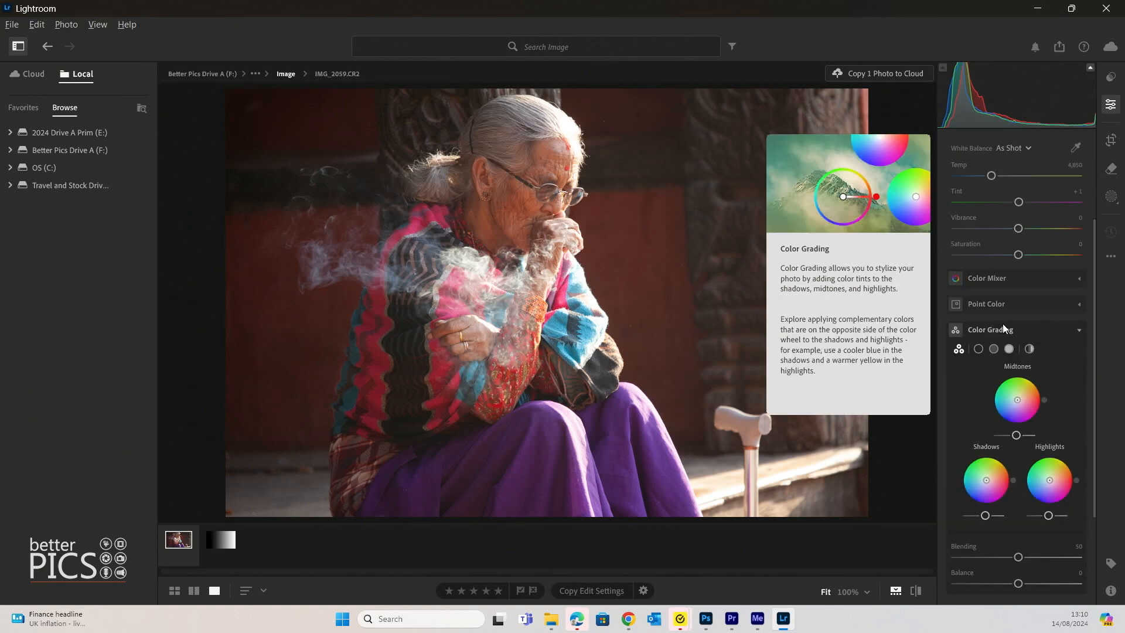
{"action": "left_click", "coordinate": [958, 331]}
{"action": "mouse_move", "coordinate": [963, 331]}
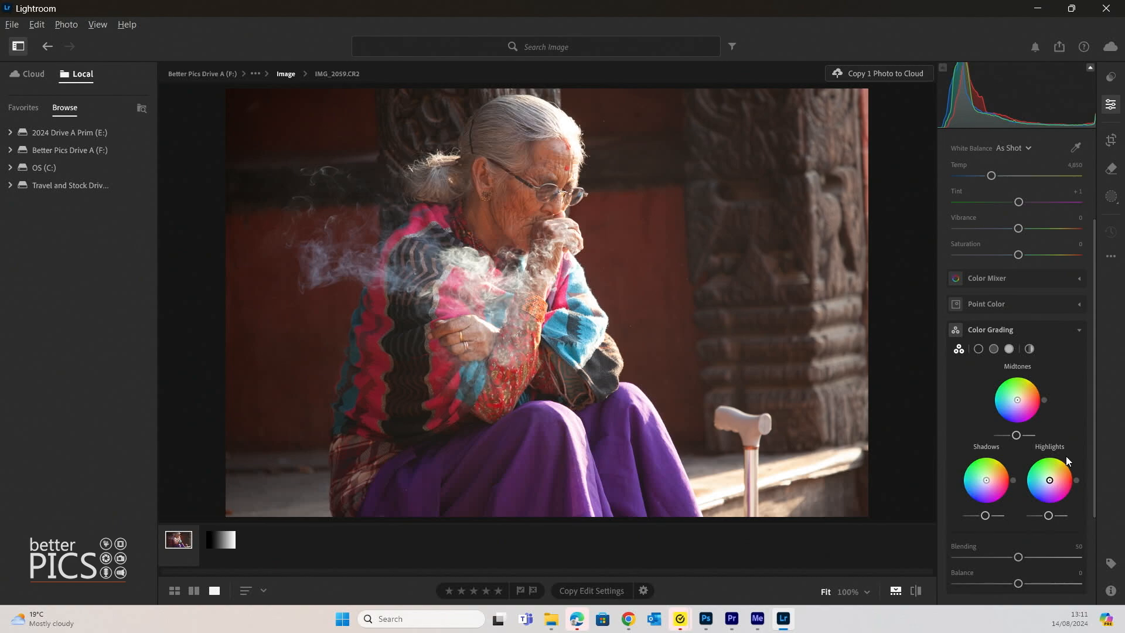
Adjust the photo's light with Exposure +0.05, Contrast +21, Highlights -70 and Shadows +7.
{"action": "scroll", "coordinate": [1067, 451], "scroll_direction": "up", "scroll_amount": 3}
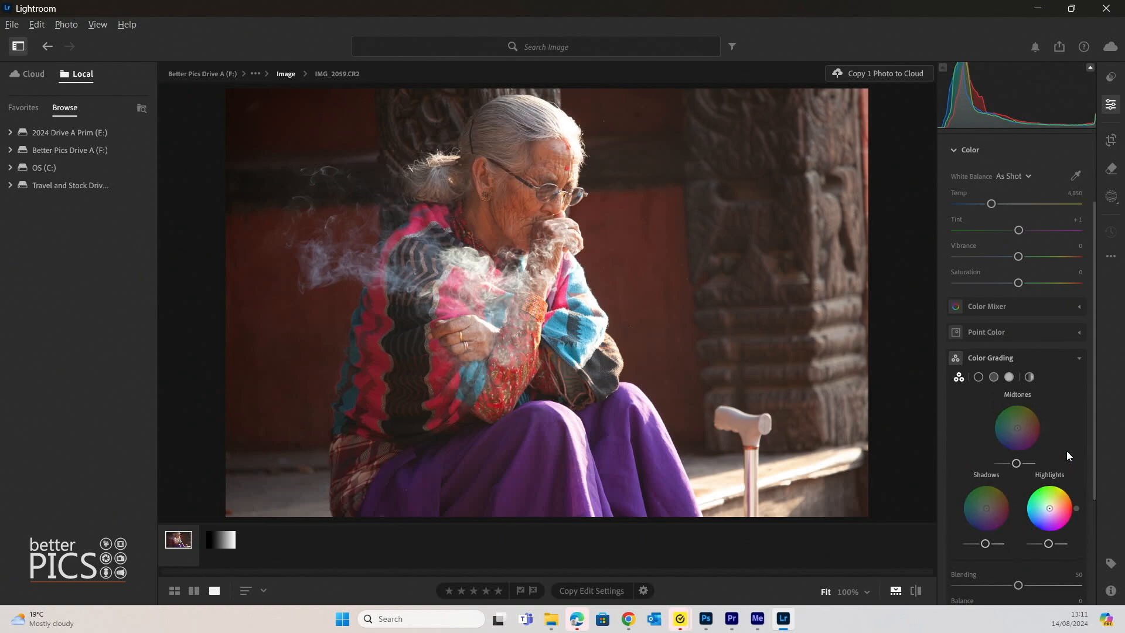
{"action": "left_click", "coordinate": [958, 232]}
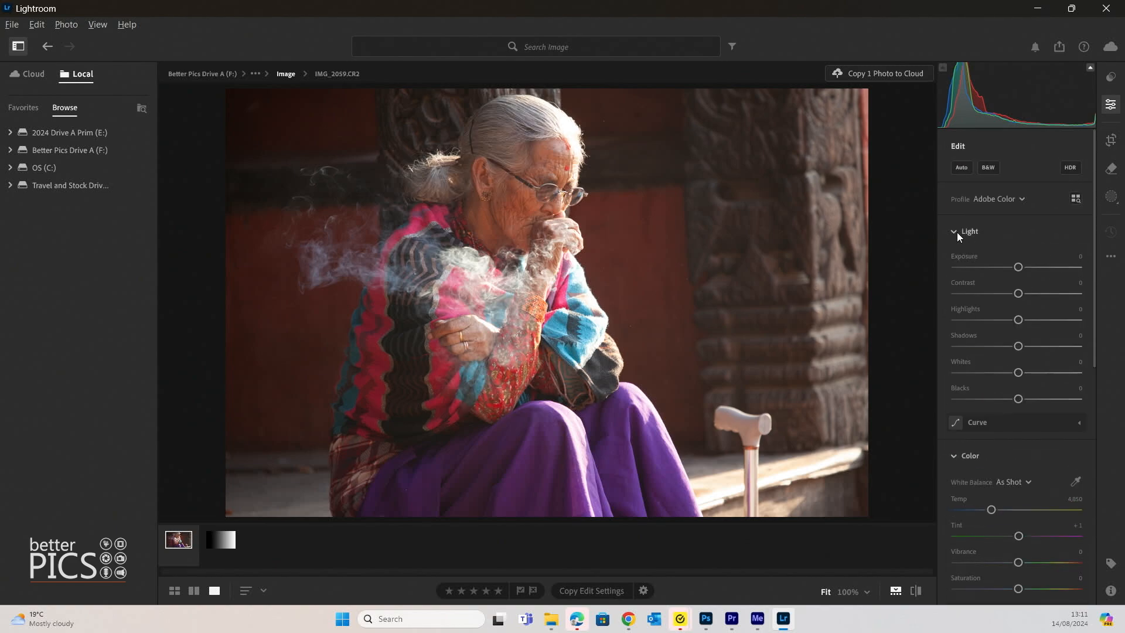
{"action": "left_click", "coordinate": [1030, 293]}
{"action": "left_click_drag", "start_coordinate": [1030, 291], "coordinate": [979, 319]}
{"action": "left_click", "coordinate": [984, 320]}
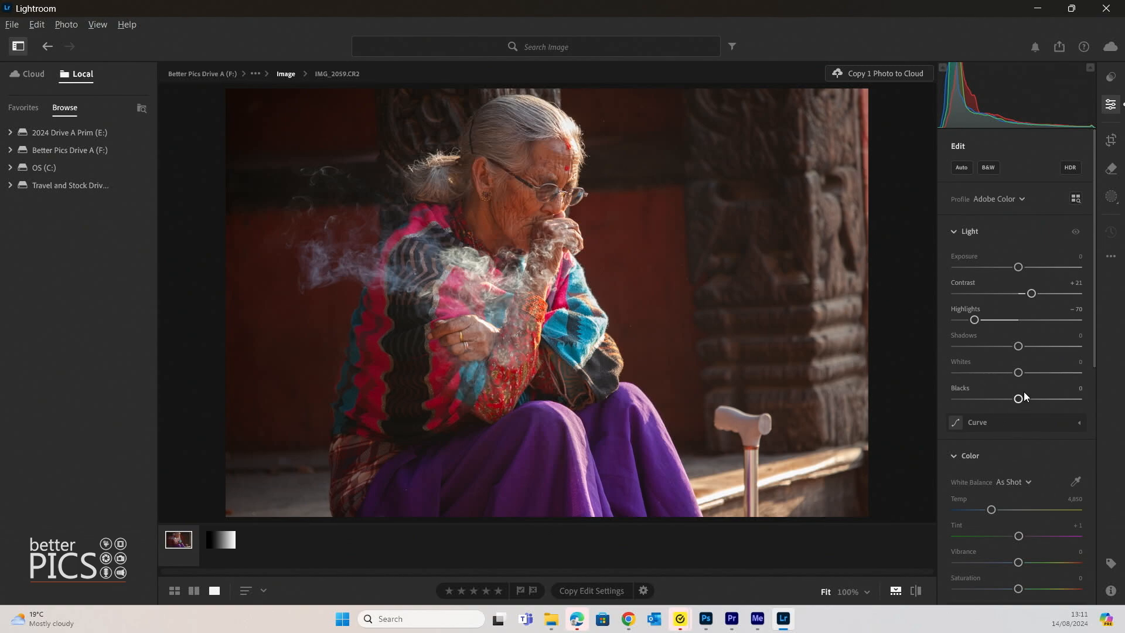
{"action": "left_click_drag", "start_coordinate": [1019, 350], "coordinate": [1025, 348]}
{"action": "left_click_drag", "start_coordinate": [1018, 267], "coordinate": [1018, 269]}
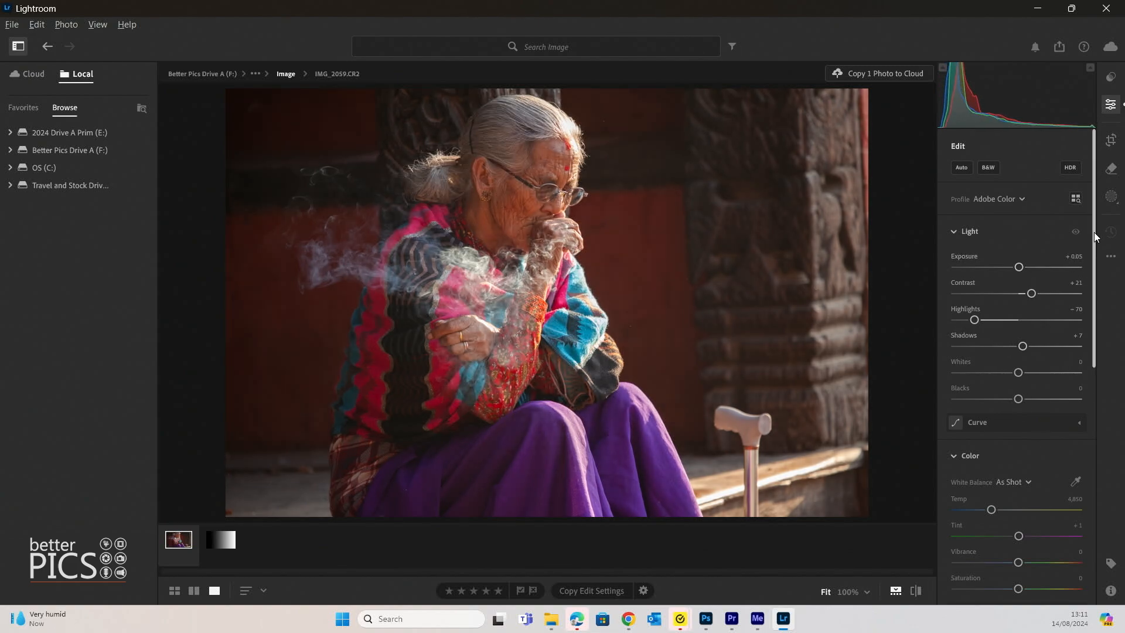
Set the photo's color temperature to 4,943 and its Vibrance to +30.
{"action": "left_click_drag", "start_coordinate": [1094, 232], "coordinate": [1095, 324]}
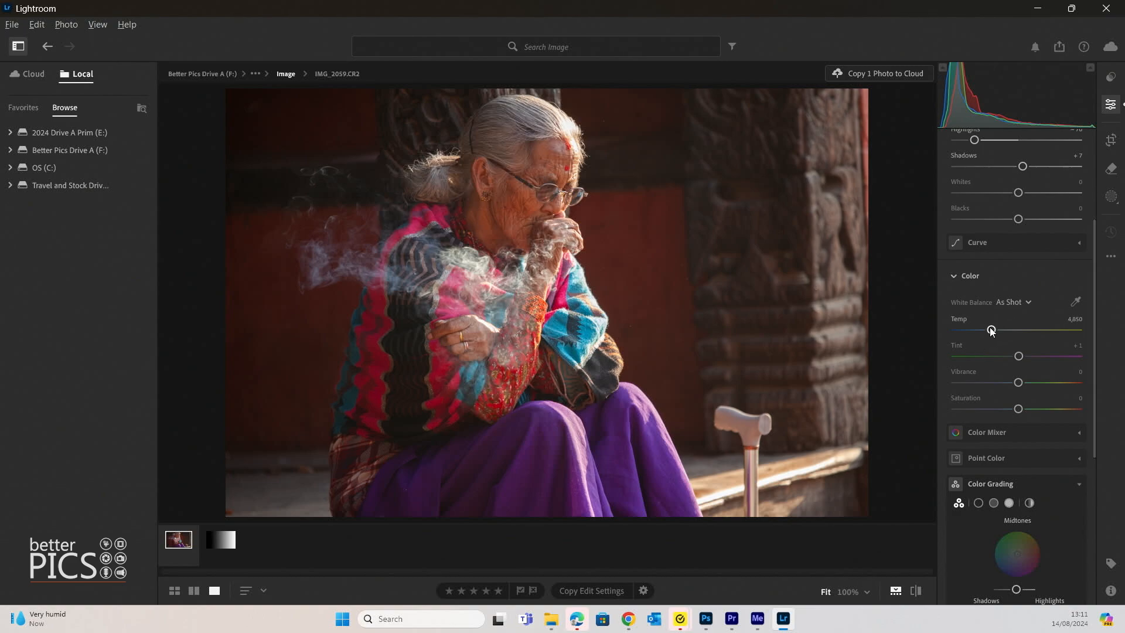
{"action": "left_click_drag", "start_coordinate": [992, 329], "coordinate": [993, 329]}
{"action": "left_click_drag", "start_coordinate": [1018, 382], "coordinate": [1038, 384]}
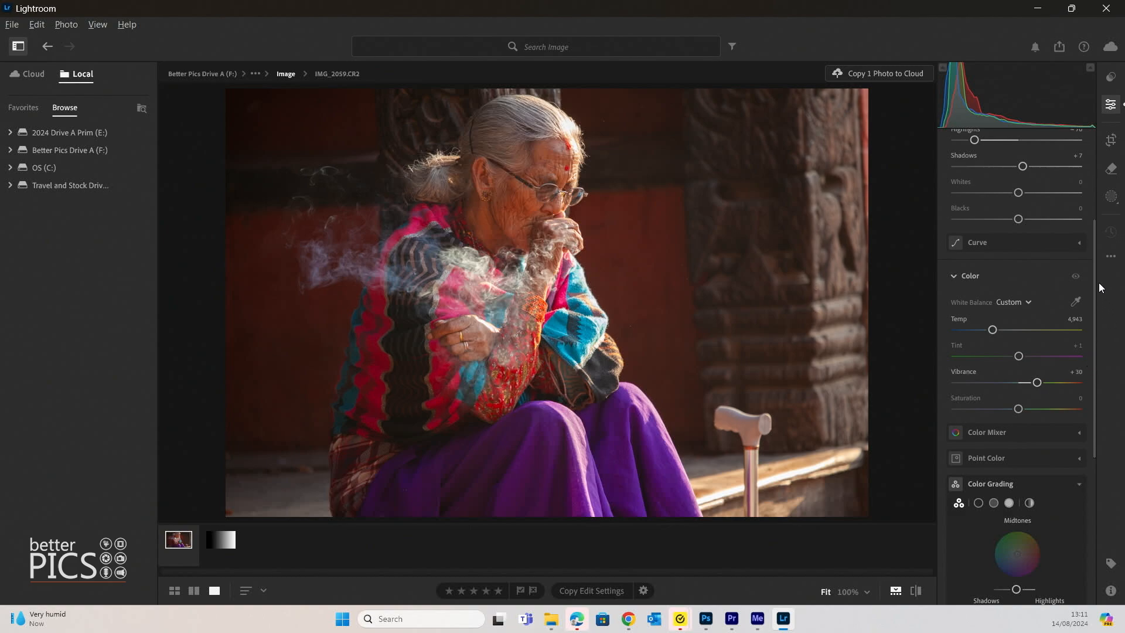
Color grade the gradient image Untitled-1.psd with blue shadows at hue 208 and orange highlights at hue 29, both at saturation 100.
{"action": "left_click_drag", "start_coordinate": [1094, 279], "coordinate": [1094, 299]}
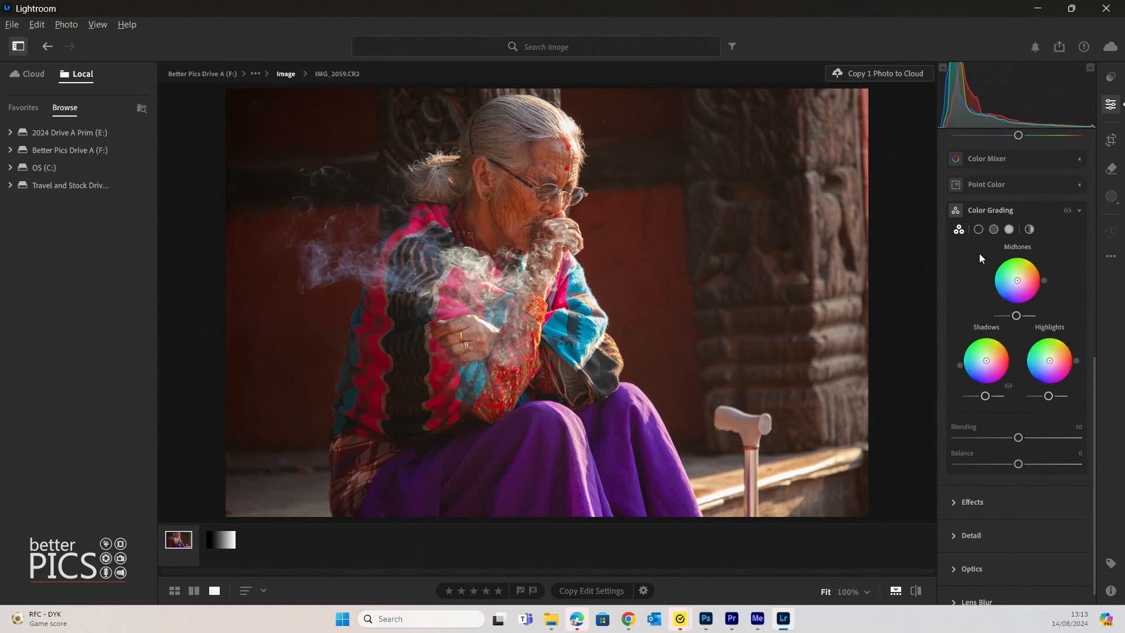
{"action": "left_click", "coordinate": [230, 538]}
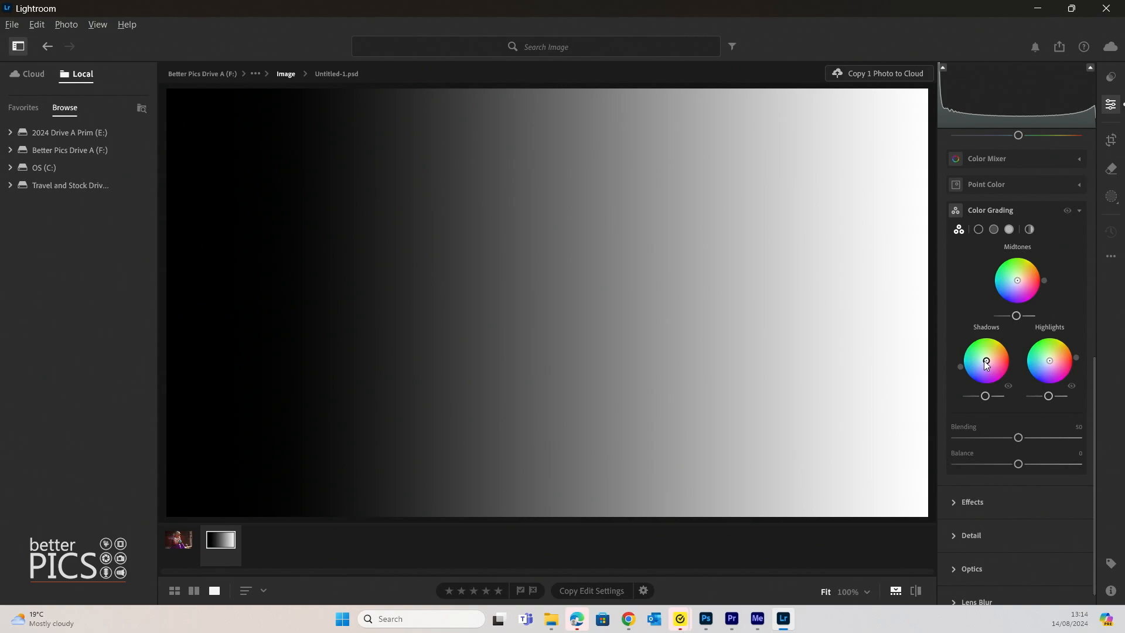
{"action": "left_click", "coordinate": [985, 361]}
{"action": "mouse_move", "coordinate": [985, 363]}
{"action": "left_mouse_down"}
{"action": "mouse_move", "coordinate": [971, 364]}
{"action": "mouse_move", "coordinate": [972, 379]}
{"action": "mouse_move", "coordinate": [966, 371]}
{"action": "left_mouse_up"}
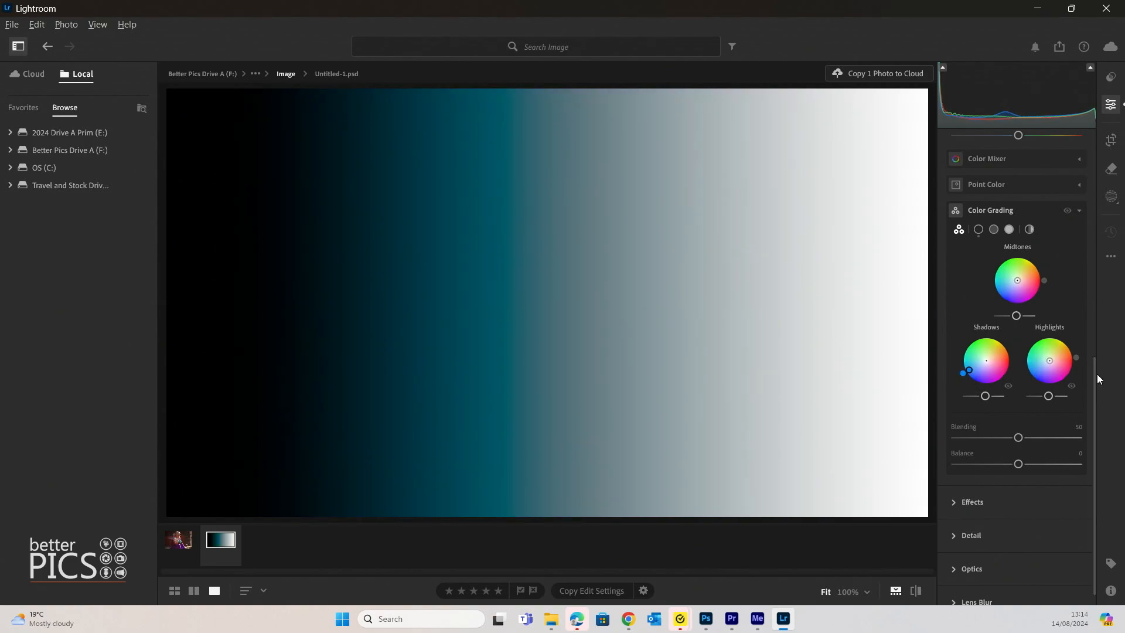
{"action": "left_click_drag", "start_coordinate": [1051, 363], "coordinate": [1068, 351]}
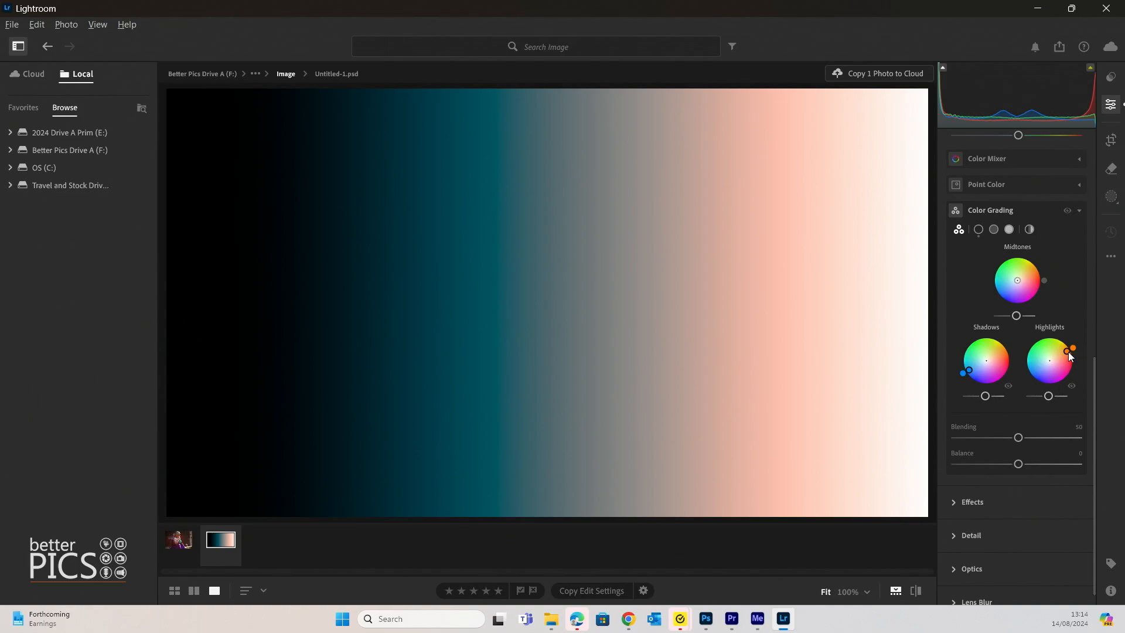
{"action": "mouse_move", "coordinate": [1066, 354]}
{"action": "mouse_move", "coordinate": [970, 372]}
Try a strong green tint on the gradient's midtones and reset the midtones wheel.
{"action": "left_click_drag", "start_coordinate": [1019, 281], "coordinate": [1010, 267]}
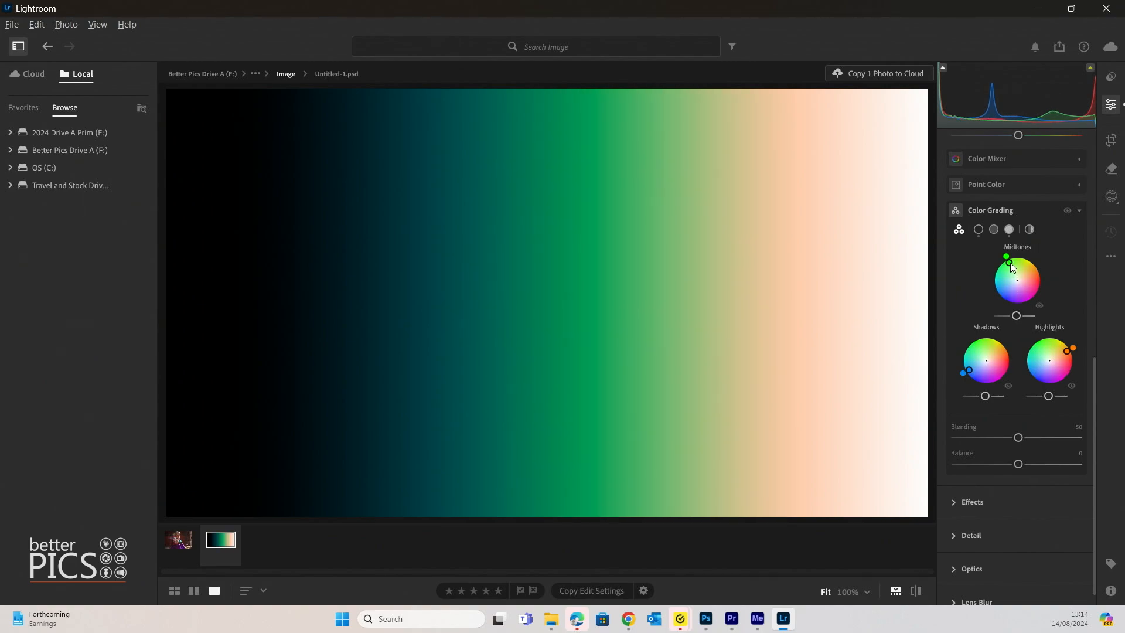
{"action": "left_click_drag", "start_coordinate": [1012, 267], "coordinate": [1012, 263]}
{"action": "double_click", "coordinate": [1009, 263]}
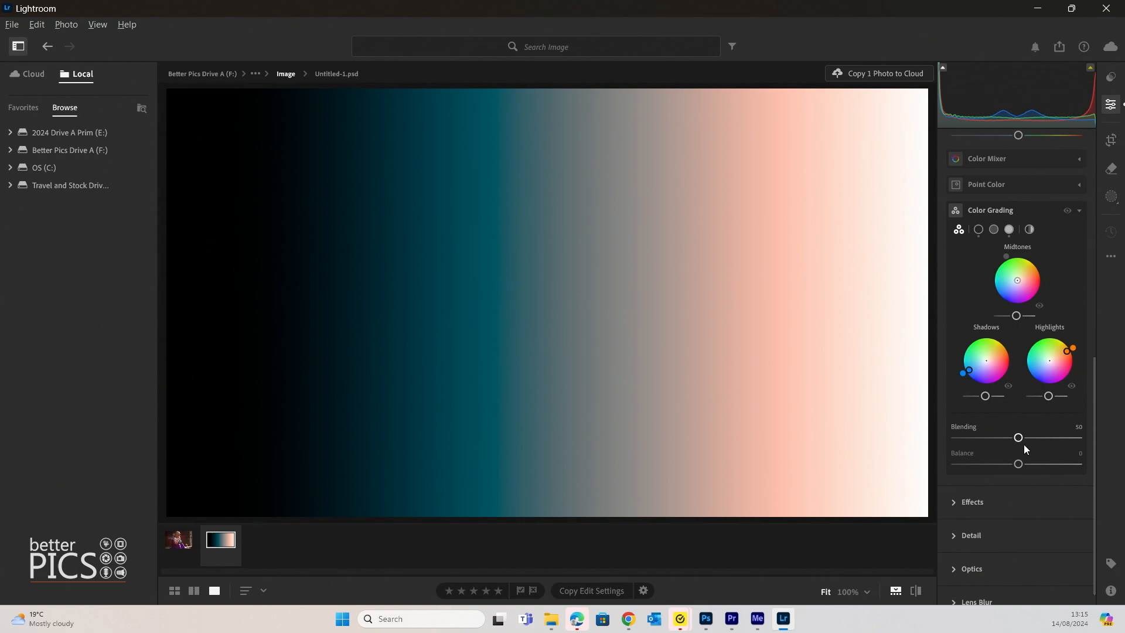
Try the color grading Blending at 0 and 100 on the gradient and return it to 50.
{"action": "left_click_drag", "start_coordinate": [1021, 438], "coordinate": [940, 440]}
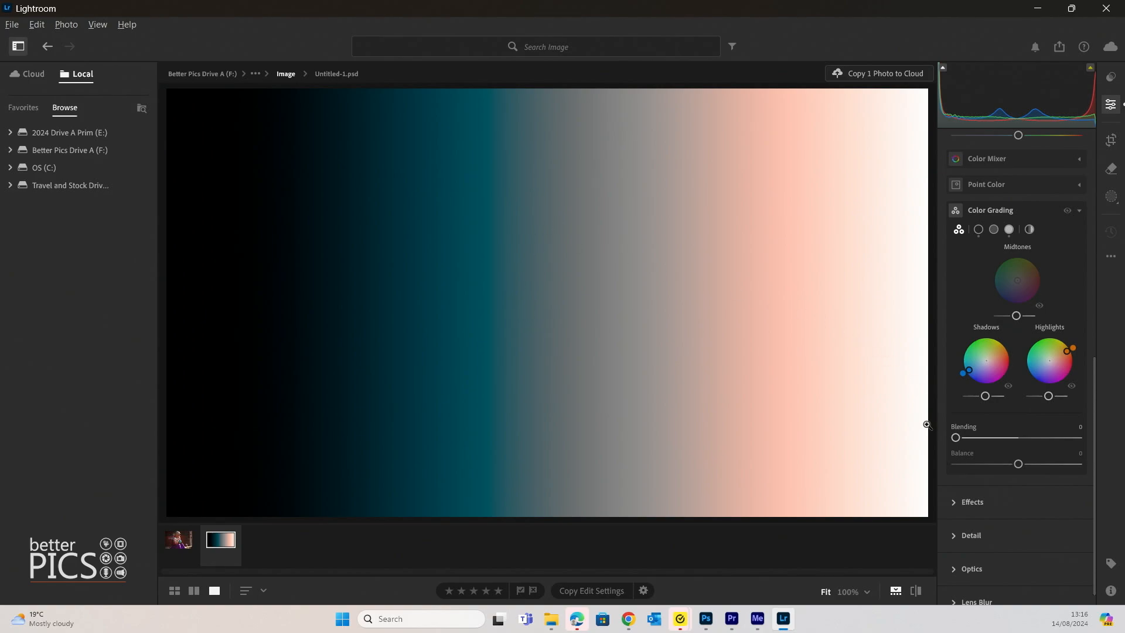
{"action": "left_click_drag", "start_coordinate": [957, 438], "coordinate": [1085, 439]}
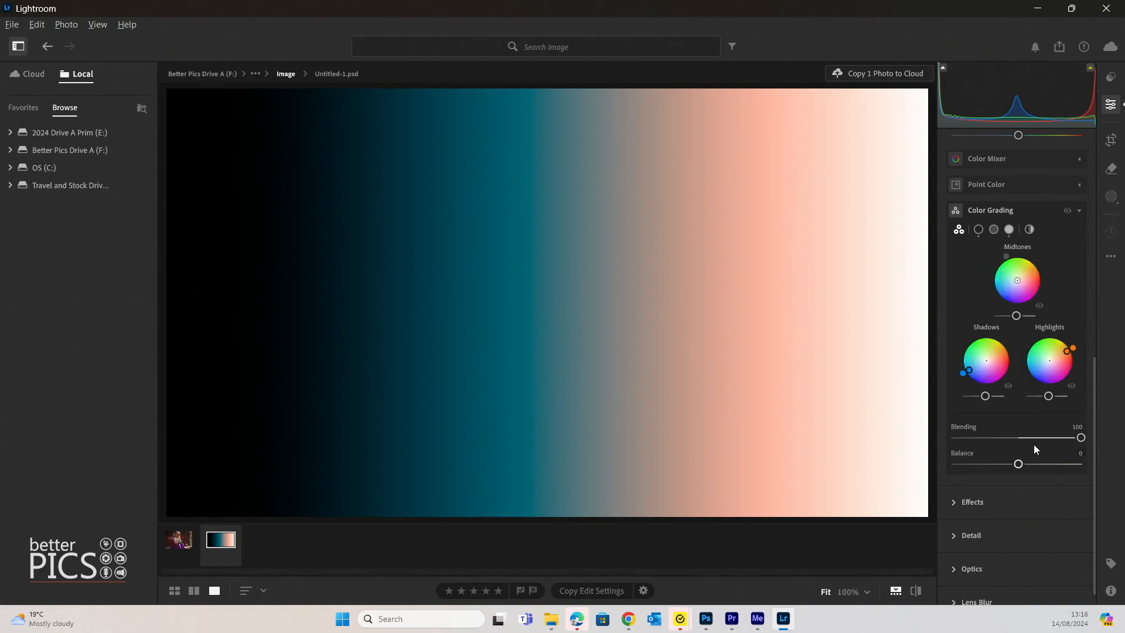
{"action": "mouse_move", "coordinate": [1034, 439]}
{"action": "left_mouse_down"}
{"action": "mouse_move", "coordinate": [912, 444]}
{"action": "mouse_move", "coordinate": [1123, 423]}
{"action": "mouse_move", "coordinate": [1035, 447]}
{"action": "mouse_move", "coordinate": [1018, 440]}
{"action": "left_mouse_up"}
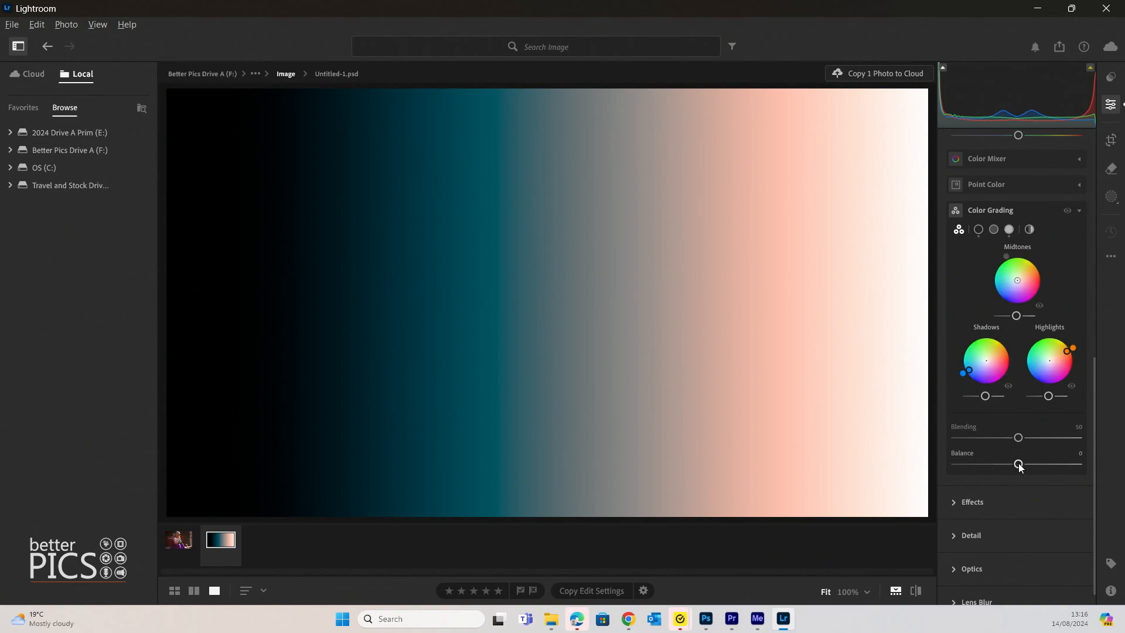
Try the color grading Balance at +100, -100 and -22 on the gradient and reset it to 0.
{"action": "left_click_drag", "start_coordinate": [1018, 464], "coordinate": [1025, 467]}
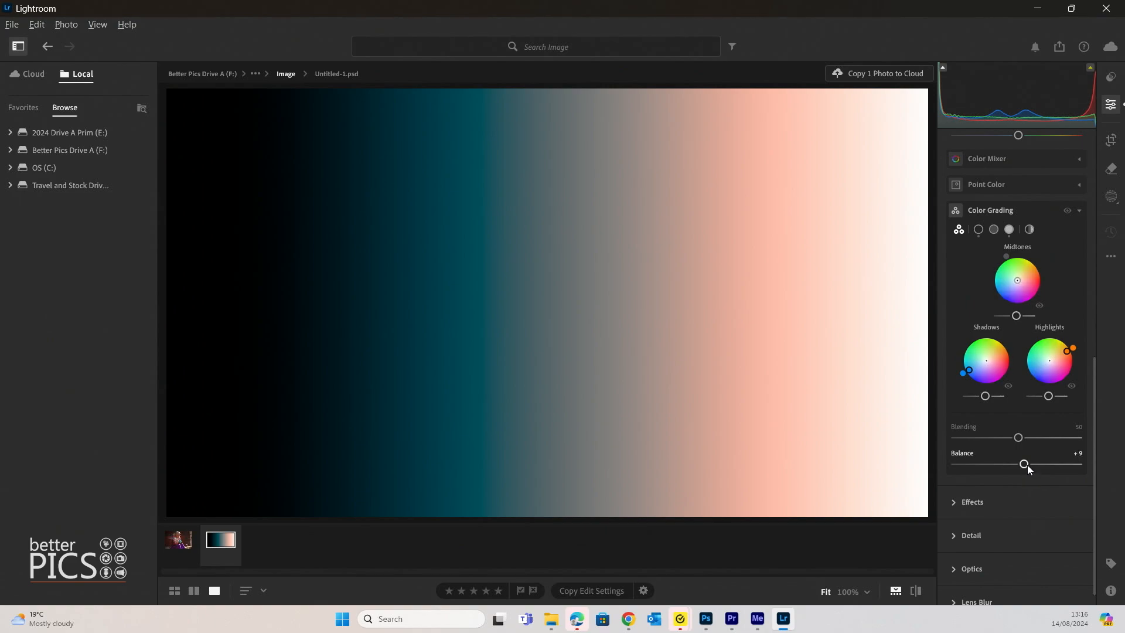
{"action": "left_click_drag", "start_coordinate": [1028, 465], "coordinate": [1095, 463]}
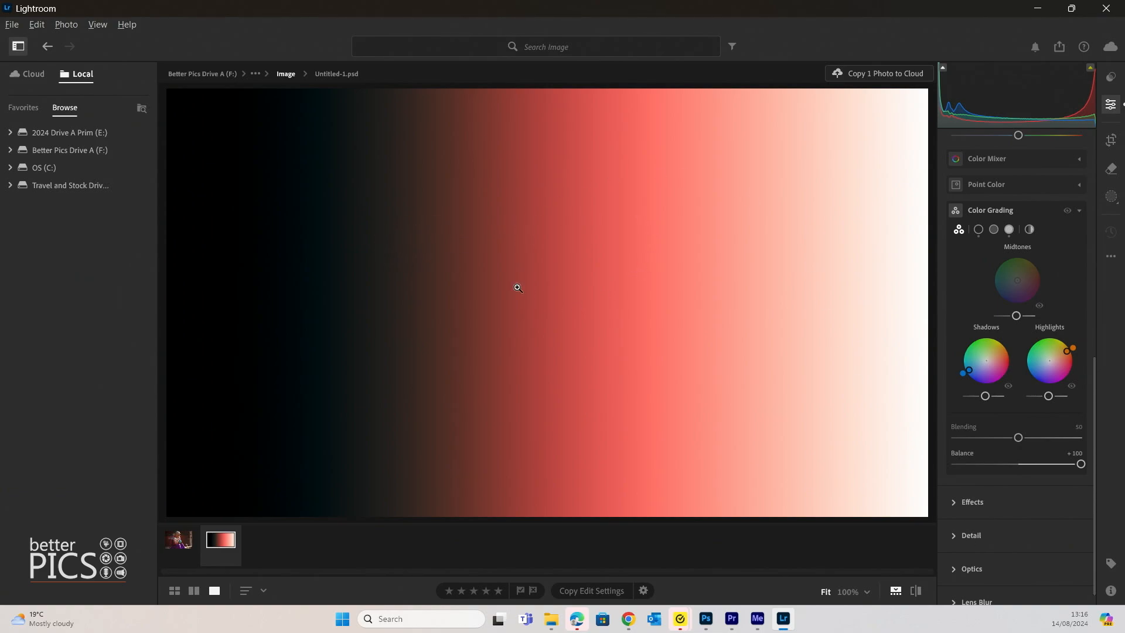
{"action": "left_click_drag", "start_coordinate": [1081, 464], "coordinate": [971, 476]}
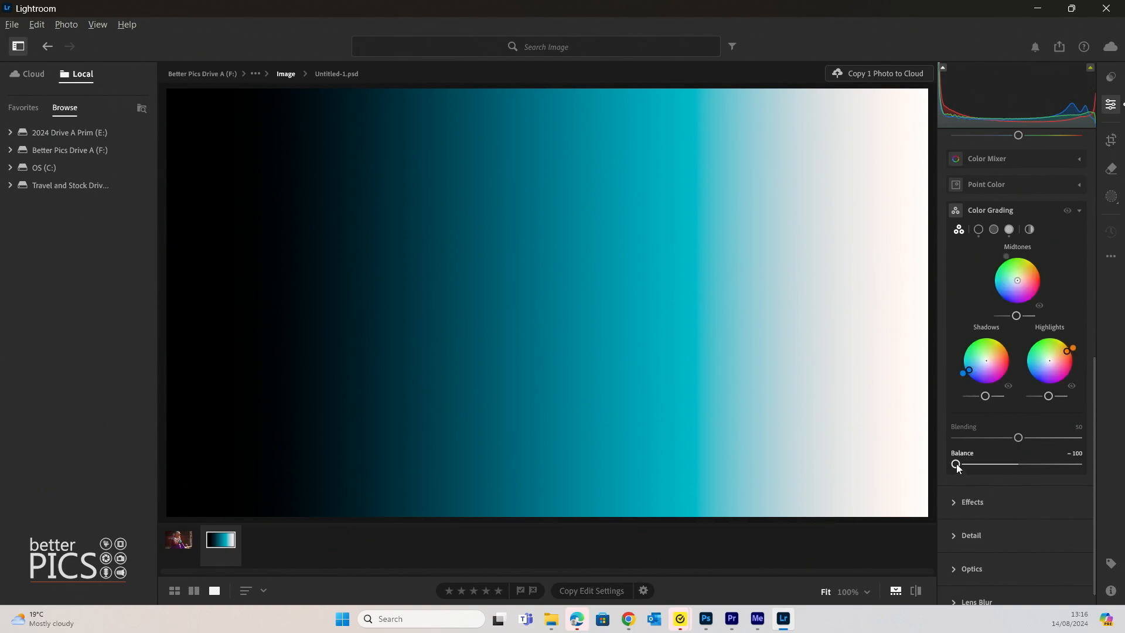
{"action": "left_click_drag", "start_coordinate": [956, 464], "coordinate": [1005, 466]}
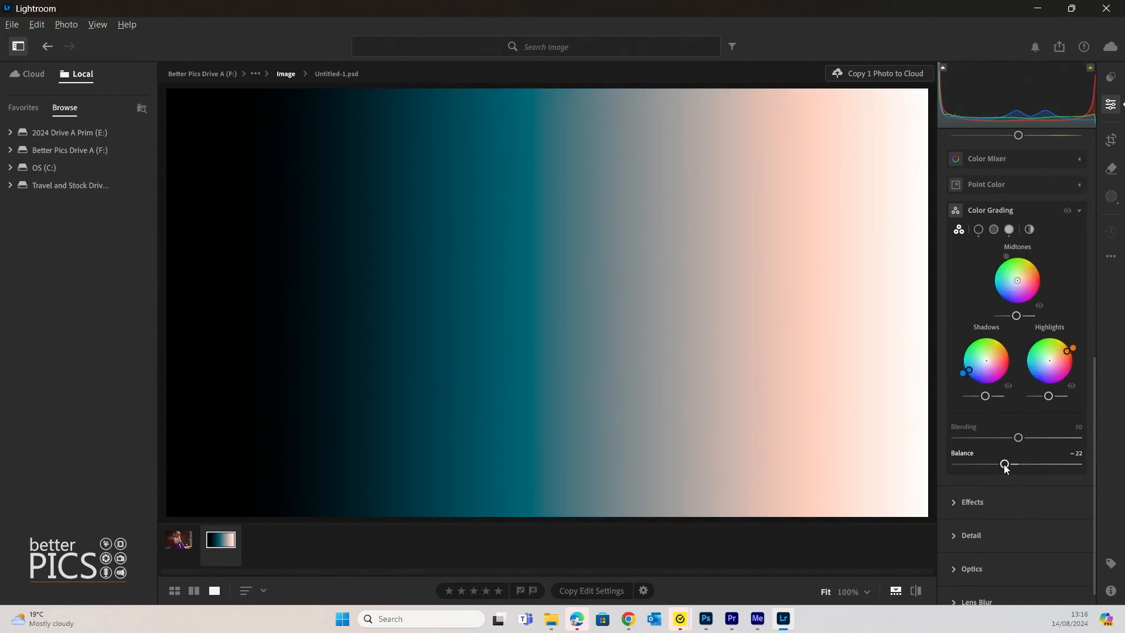
{"action": "double_click", "coordinate": [1004, 465]}
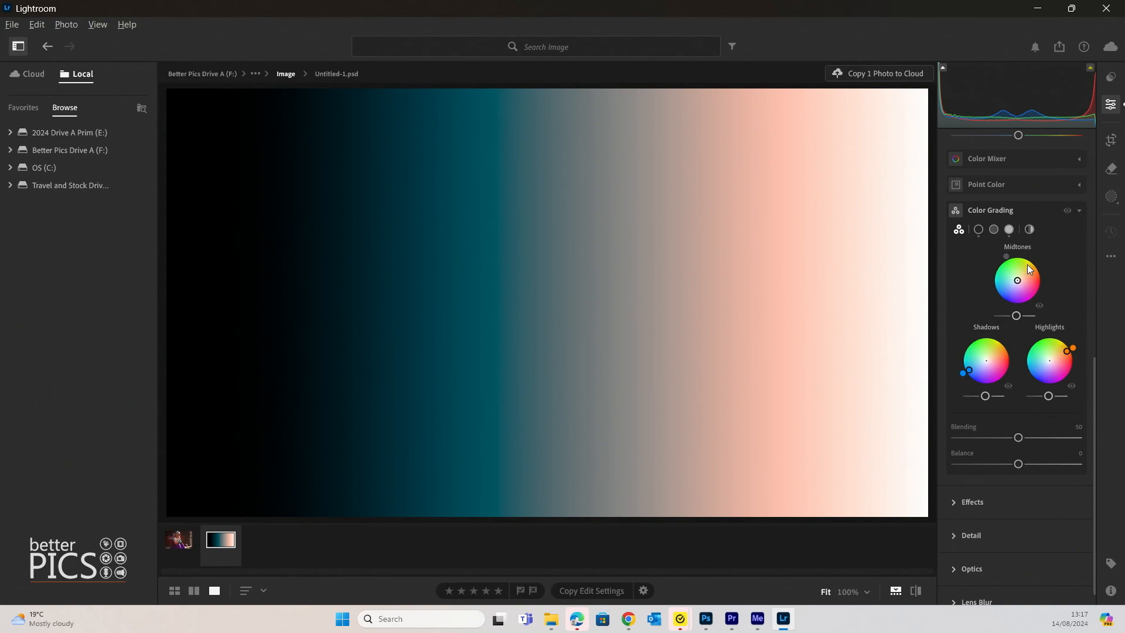
View the enlarged shadows, midtones and highlights wheels one at a time.
{"action": "left_click", "coordinate": [978, 229]}
{"action": "left_click", "coordinate": [959, 229]}
{"action": "left_click", "coordinate": [976, 230]}
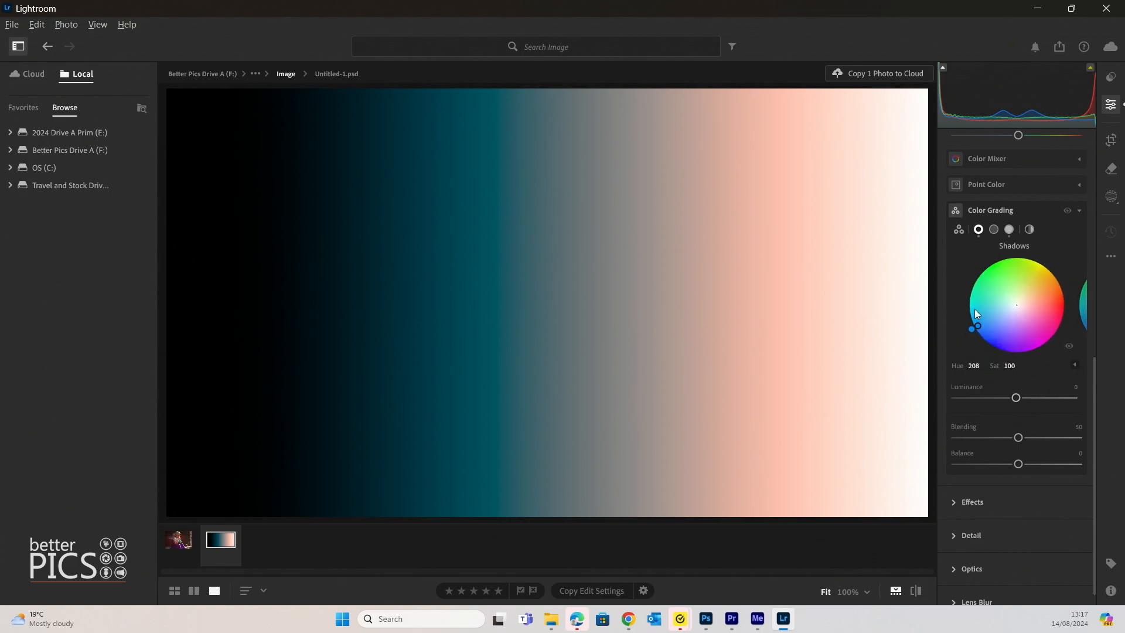
{"action": "left_click", "coordinate": [995, 229]}
{"action": "left_click", "coordinate": [1009, 229]}
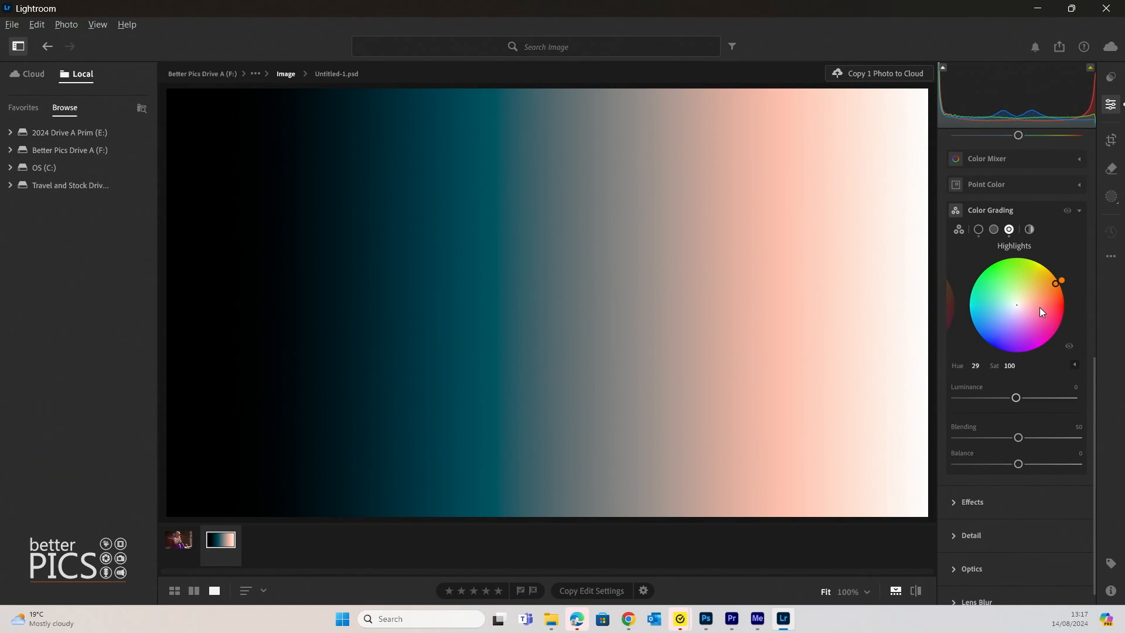
Try the highlights Luminance at -94 and +100 on the gradient and reset it to 0.
{"action": "left_click_drag", "start_coordinate": [1016, 397], "coordinate": [959, 398]}
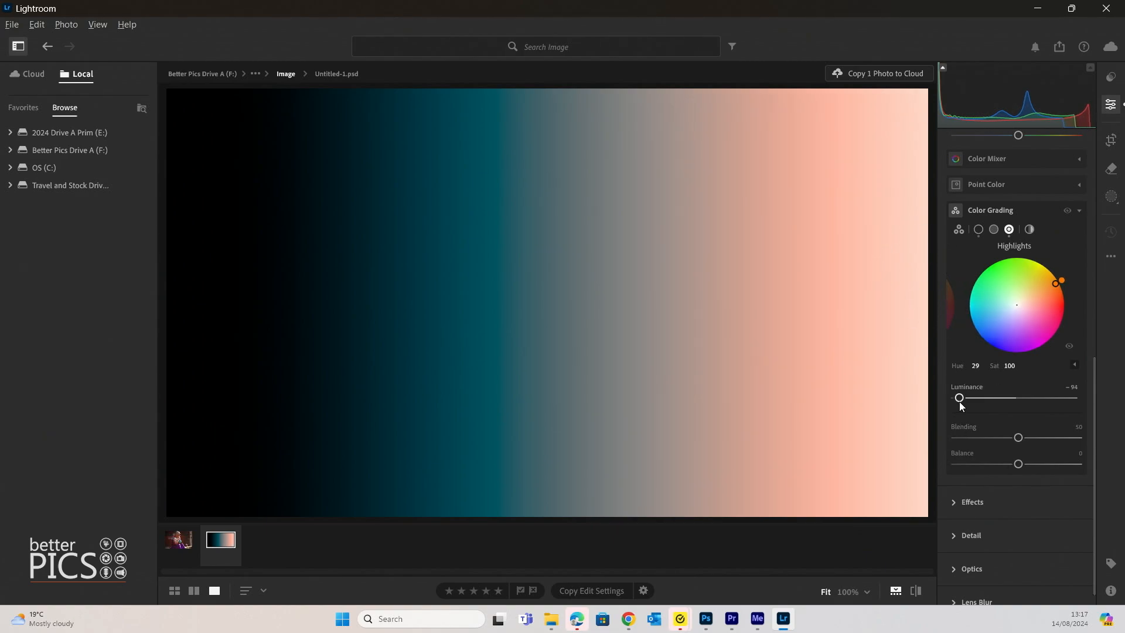
{"action": "left_click_drag", "start_coordinate": [961, 398], "coordinate": [1106, 404]}
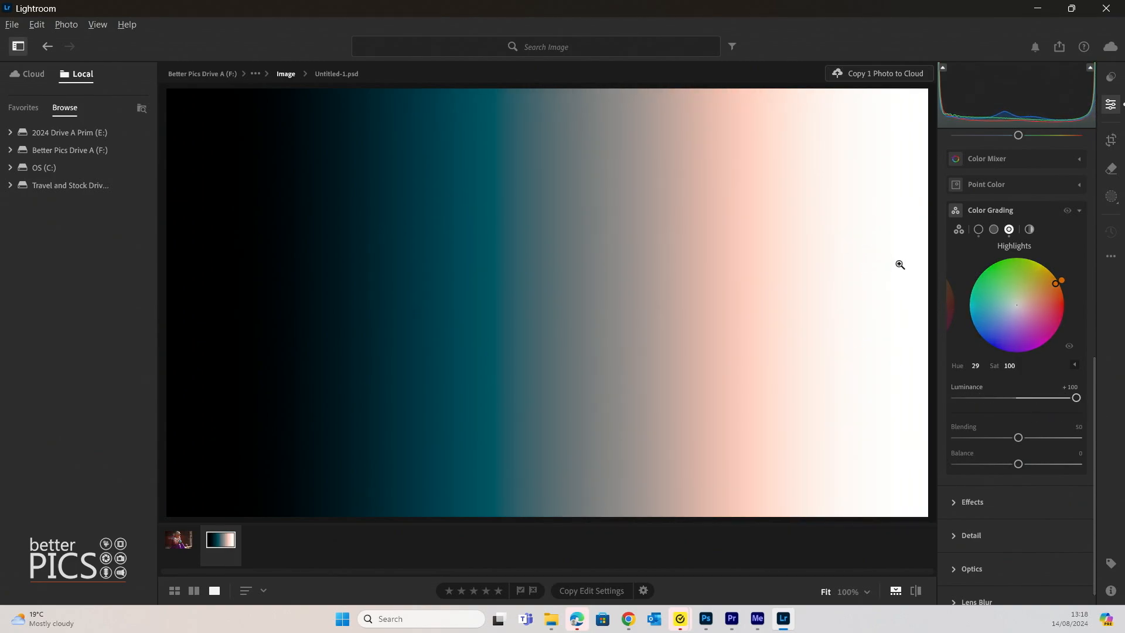
{"action": "double_click", "coordinate": [1076, 399]}
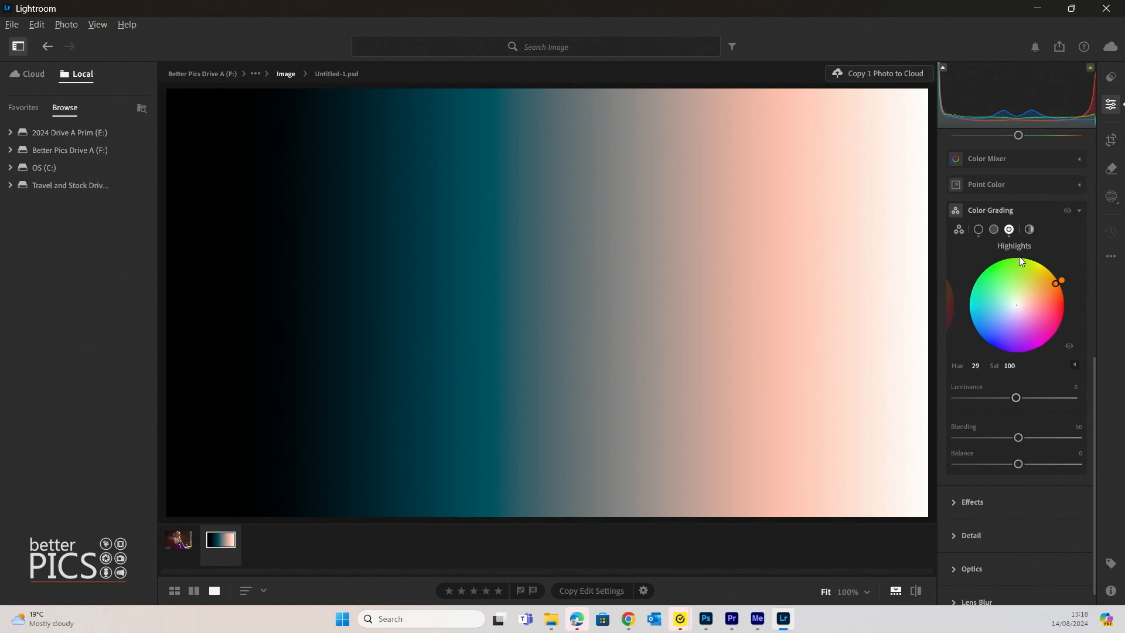
Try a Global tint of hue 358 and saturation 14 on the gradient, remove it and return to the three-wheel view.
{"action": "left_click", "coordinate": [1029, 230]}
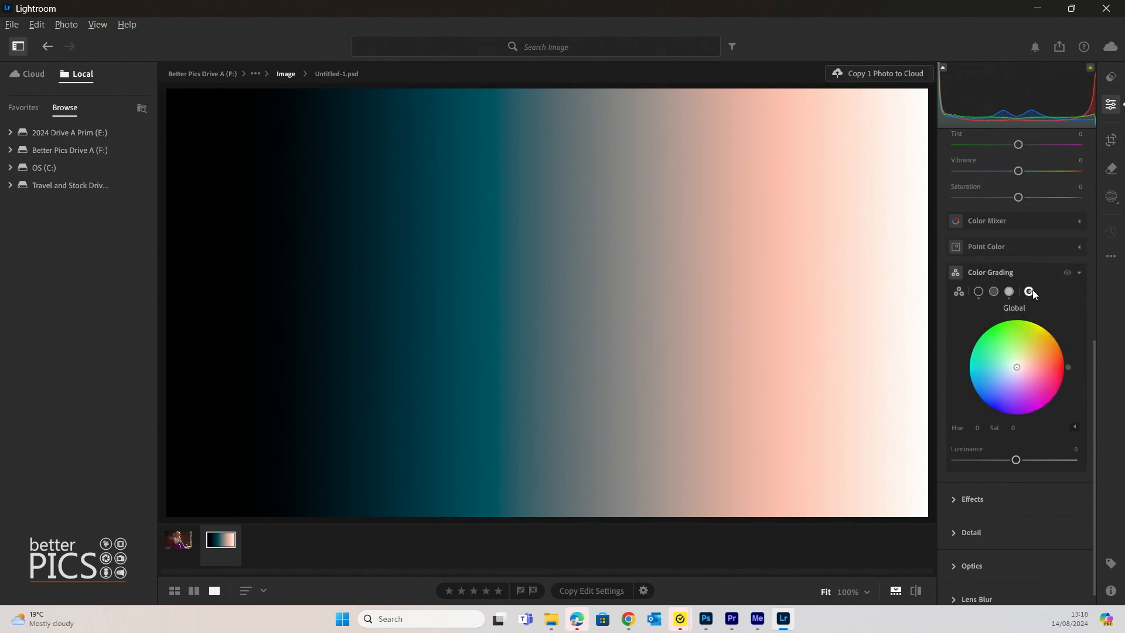
{"action": "mouse_move", "coordinate": [1020, 352]}
{"action": "left_mouse_down"}
{"action": "mouse_move", "coordinate": [1017, 334]}
{"action": "mouse_move", "coordinate": [1010, 387]}
{"action": "mouse_move", "coordinate": [988, 391]}
{"action": "mouse_move", "coordinate": [1051, 368]}
{"action": "mouse_move", "coordinate": [1024, 367]}
{"action": "left_mouse_up"}
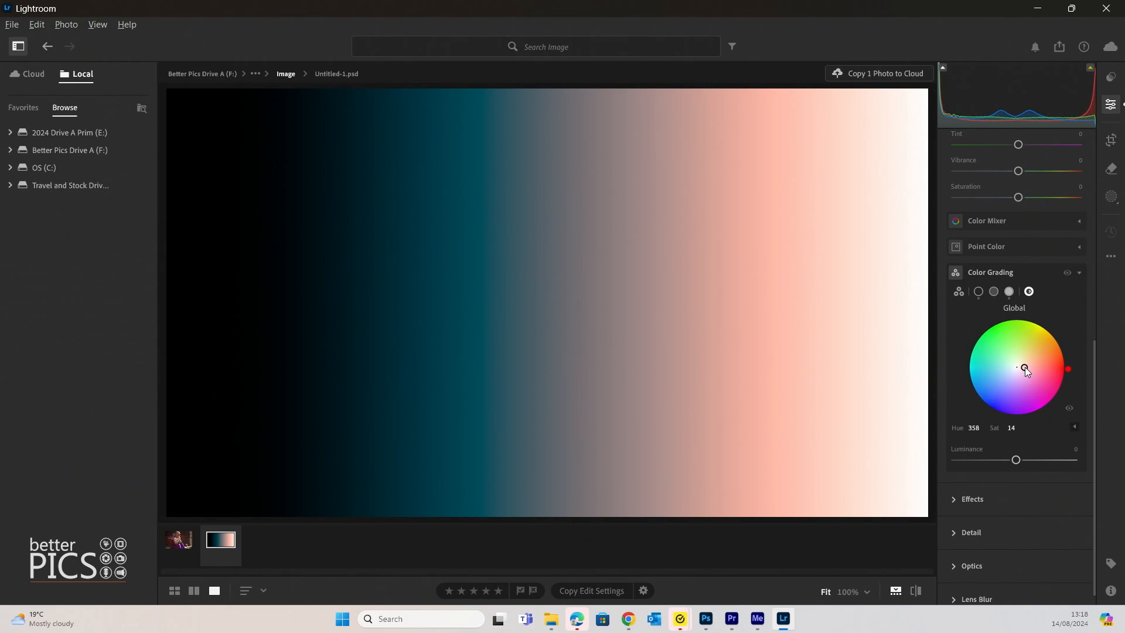
{"action": "left_click", "coordinate": [959, 292]}
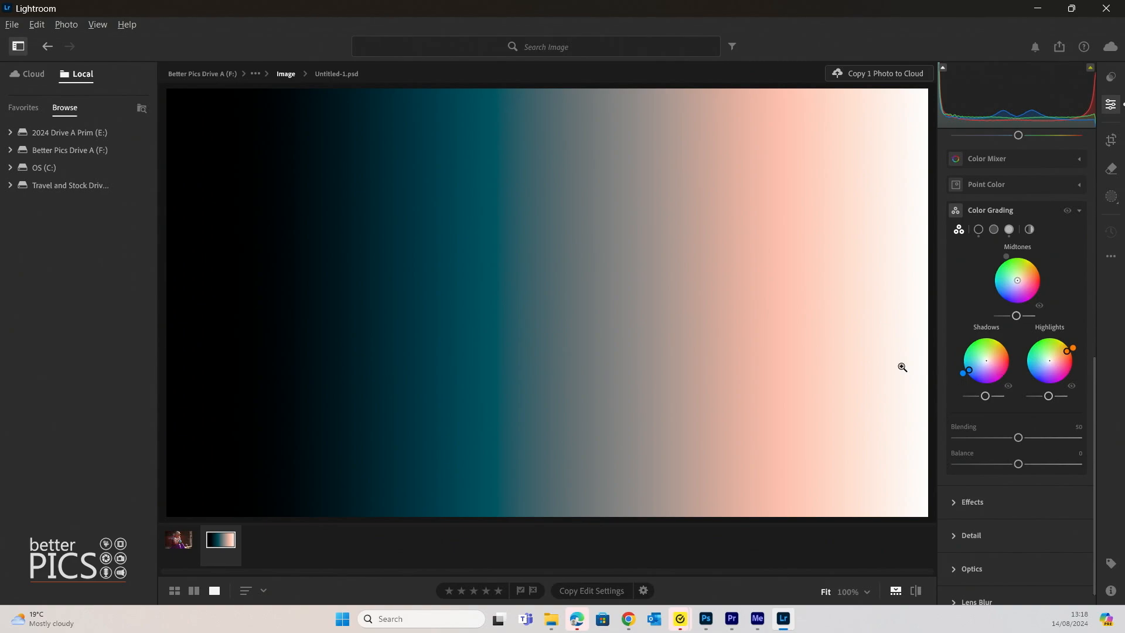
Tint the shadows of IMG_2059.CR2 blue at about hue 202, saturation 26, compare with the gradient image and strengthen the tint slightly.
{"action": "left_click", "coordinate": [185, 535]}
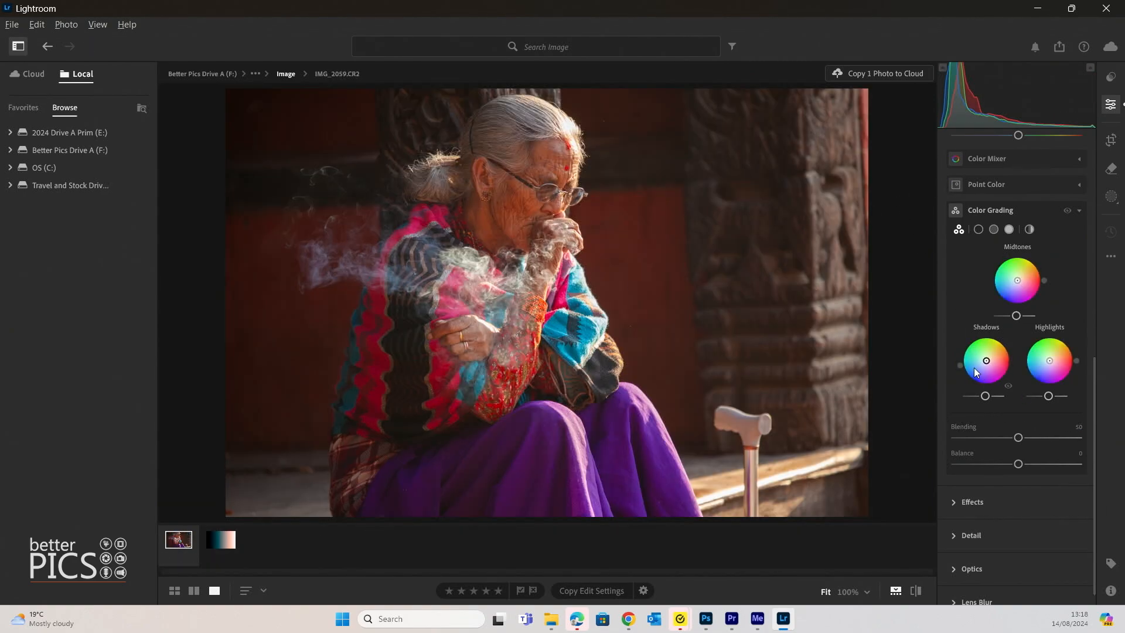
{"action": "left_click_drag", "start_coordinate": [981, 362], "coordinate": [981, 364]}
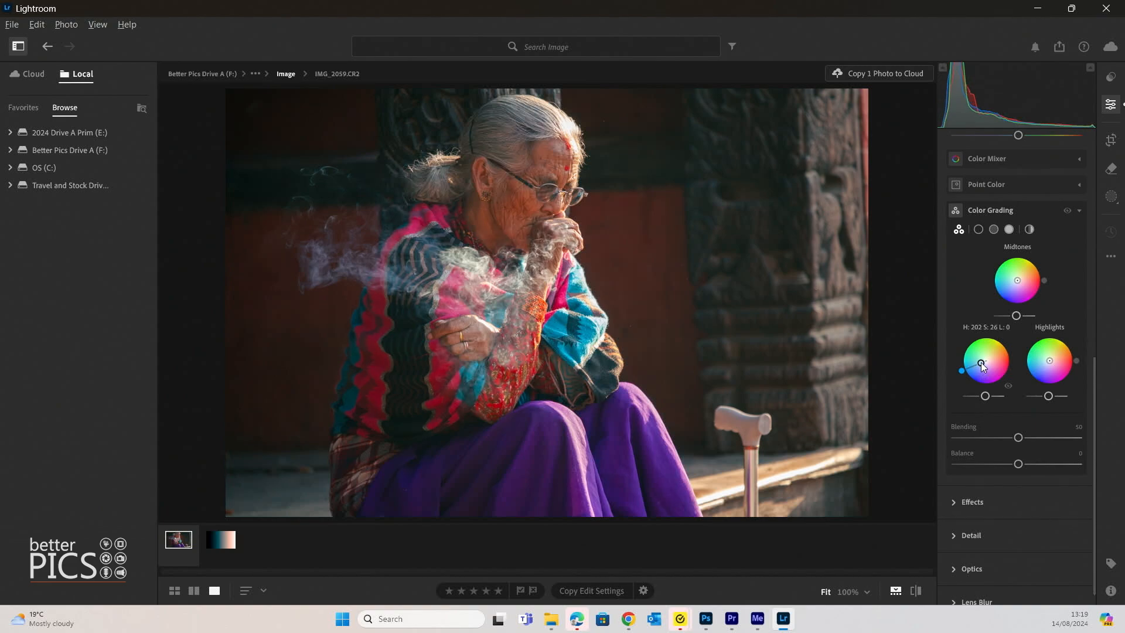
{"action": "left_click", "coordinate": [220, 540]}
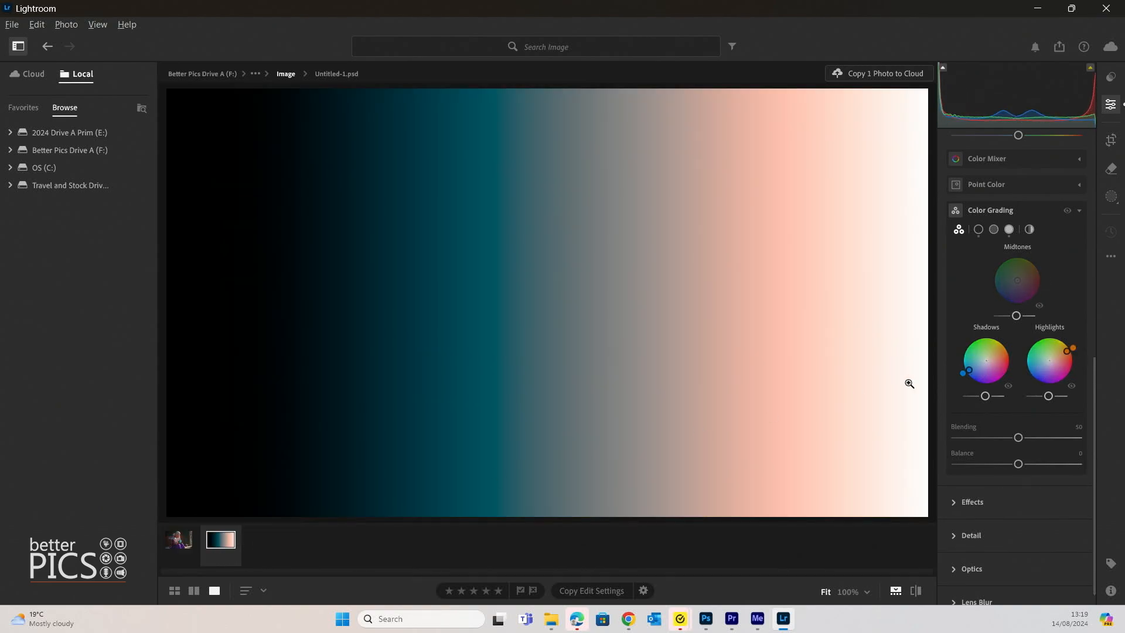
{"action": "left_click", "coordinate": [181, 539]}
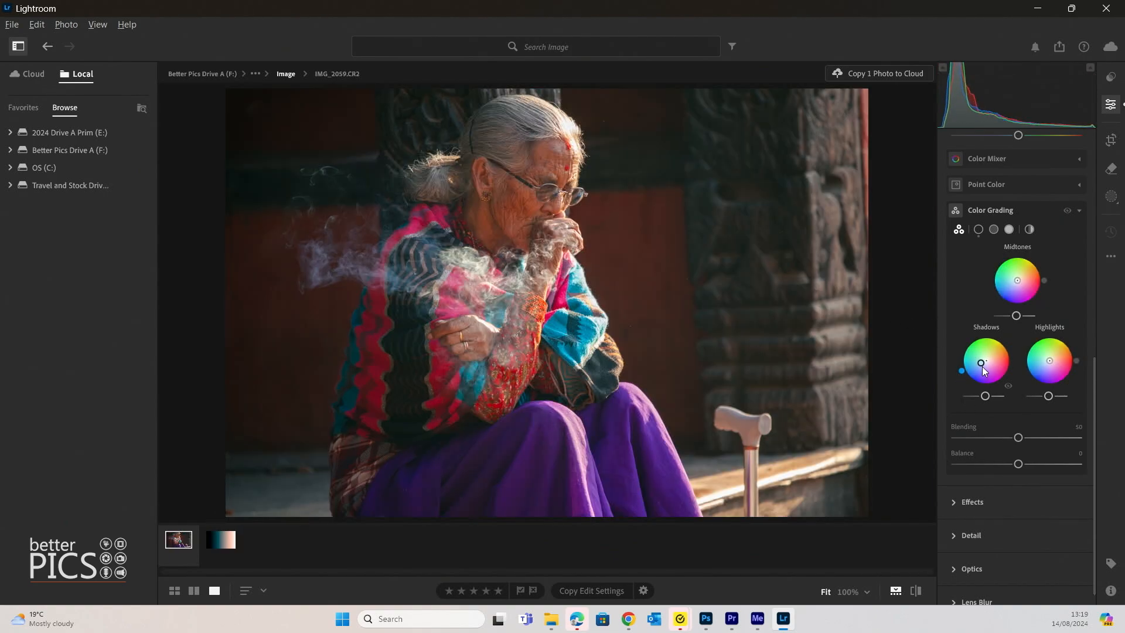
{"action": "left_click_drag", "start_coordinate": [983, 369], "coordinate": [980, 365]}
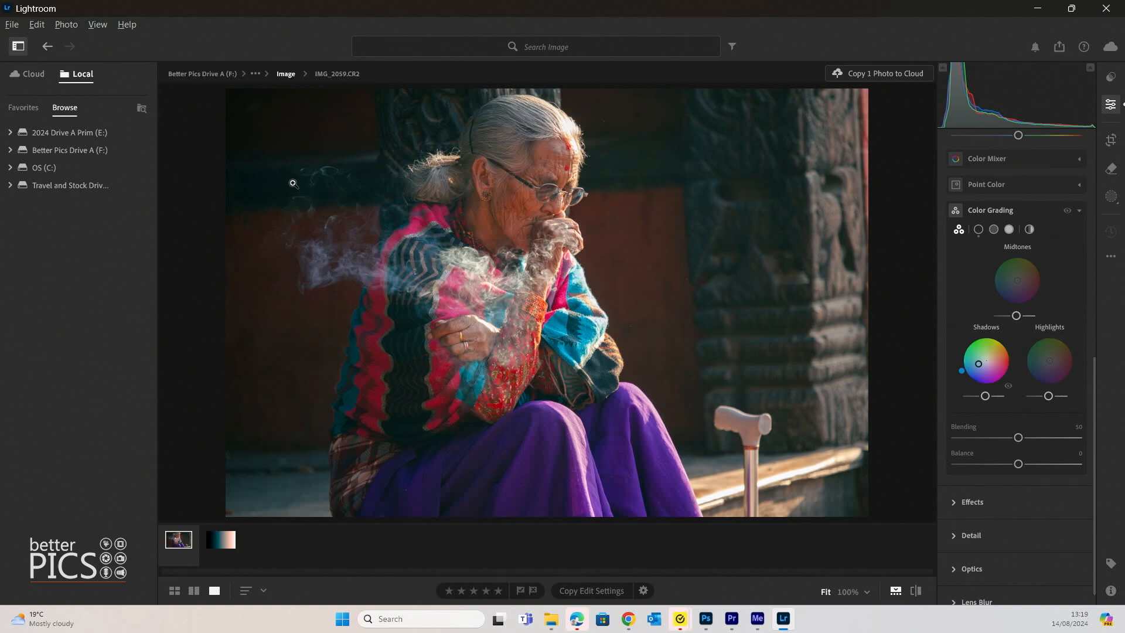
Fine-tune the blue shadows tint of the portrait and give its highlights a moderate warm yellow-orange tint.
{"action": "left_click_drag", "start_coordinate": [978, 365], "coordinate": [978, 368]}
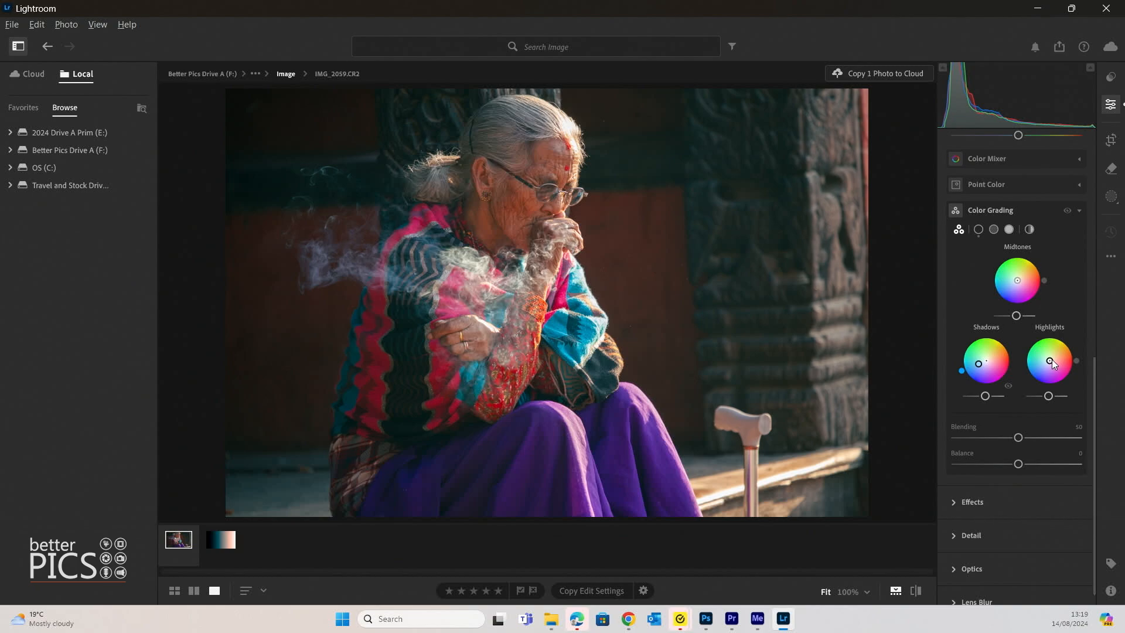
{"action": "left_click_drag", "start_coordinate": [1051, 361], "coordinate": [1062, 351]}
{"action": "left_click_drag", "start_coordinate": [1056, 356], "coordinate": [1059, 354]}
{"action": "left_click_drag", "start_coordinate": [1058, 354], "coordinate": [1056, 355]}
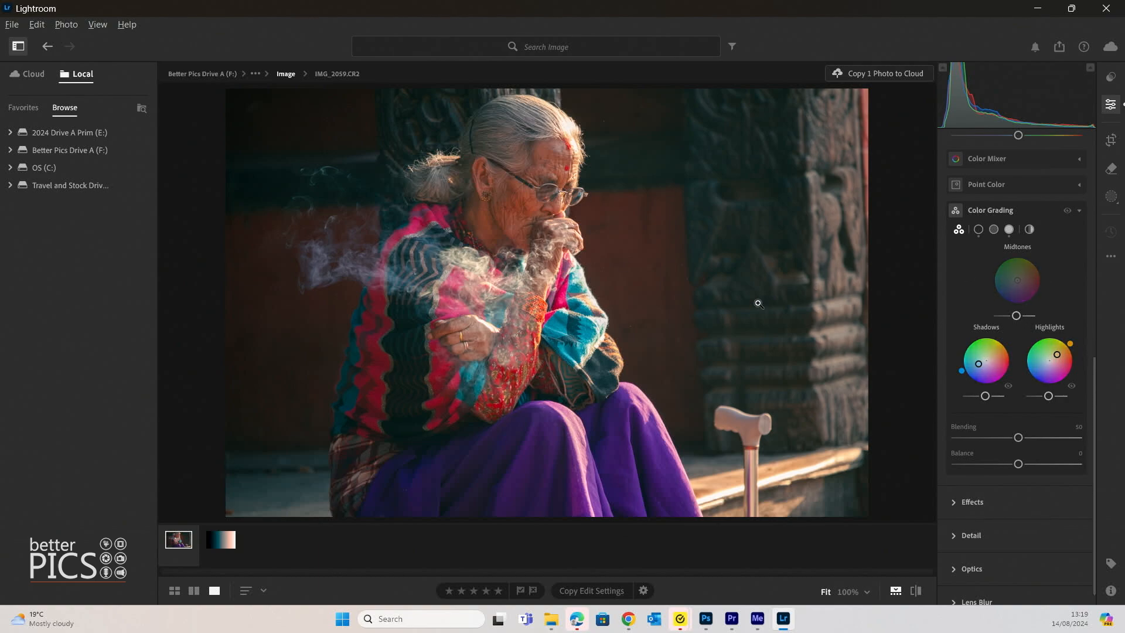
Give the portrait's midtones a subtle orange tint in Color Grading.
{"action": "left_click_drag", "start_coordinate": [1019, 281], "coordinate": [1025, 283]}
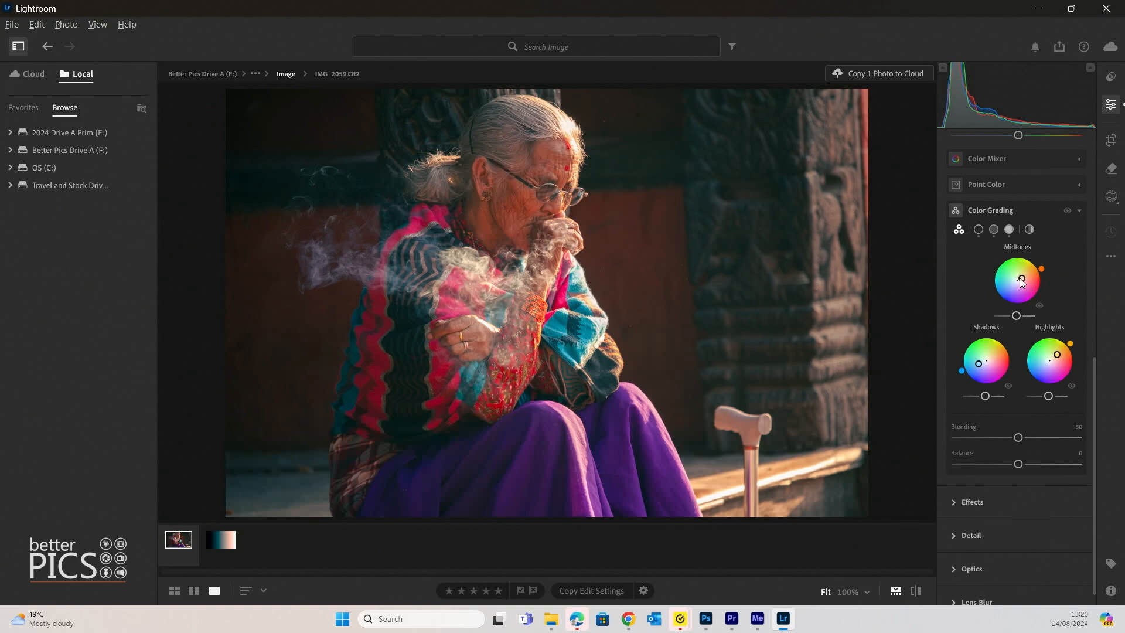
{"action": "left_click_drag", "start_coordinate": [1023, 281], "coordinate": [1024, 282]}
{"action": "left_click", "coordinate": [1112, 78]}
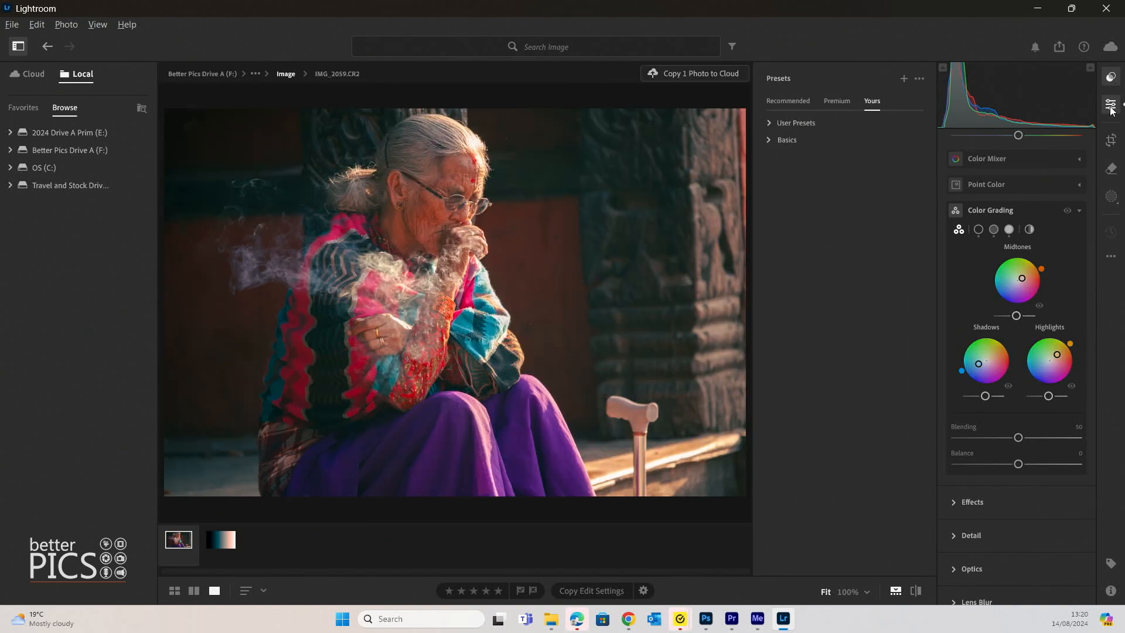
{"action": "left_click", "coordinate": [1119, 106]}
{"action": "left_click", "coordinate": [1119, 106]}
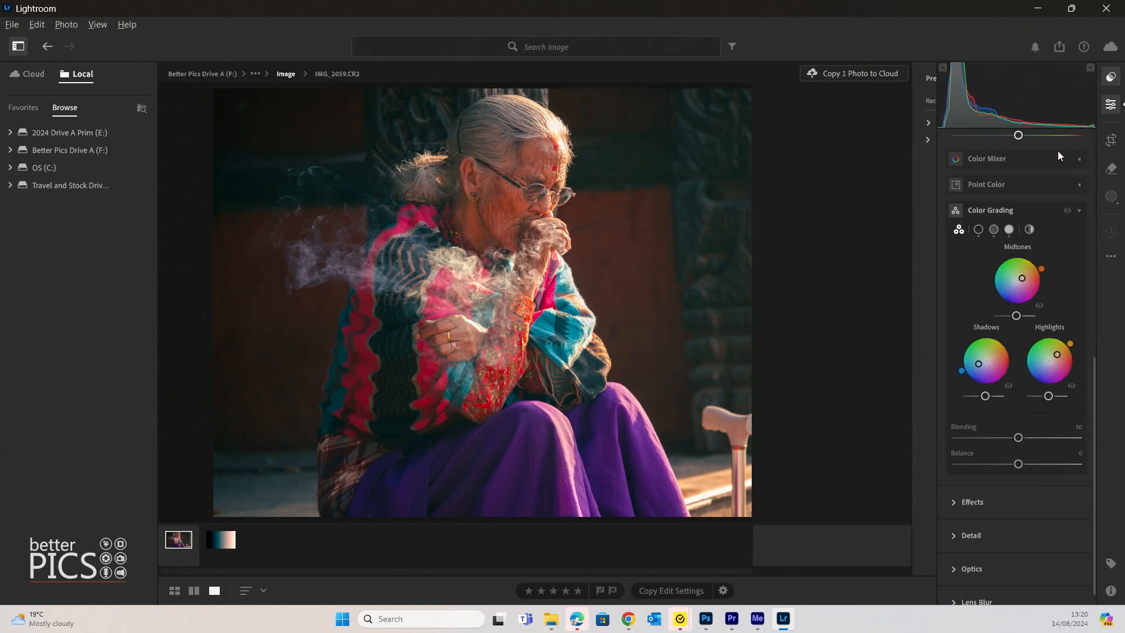
{"action": "left_click", "coordinate": [1118, 75]}
{"action": "left_click", "coordinate": [1118, 75]}
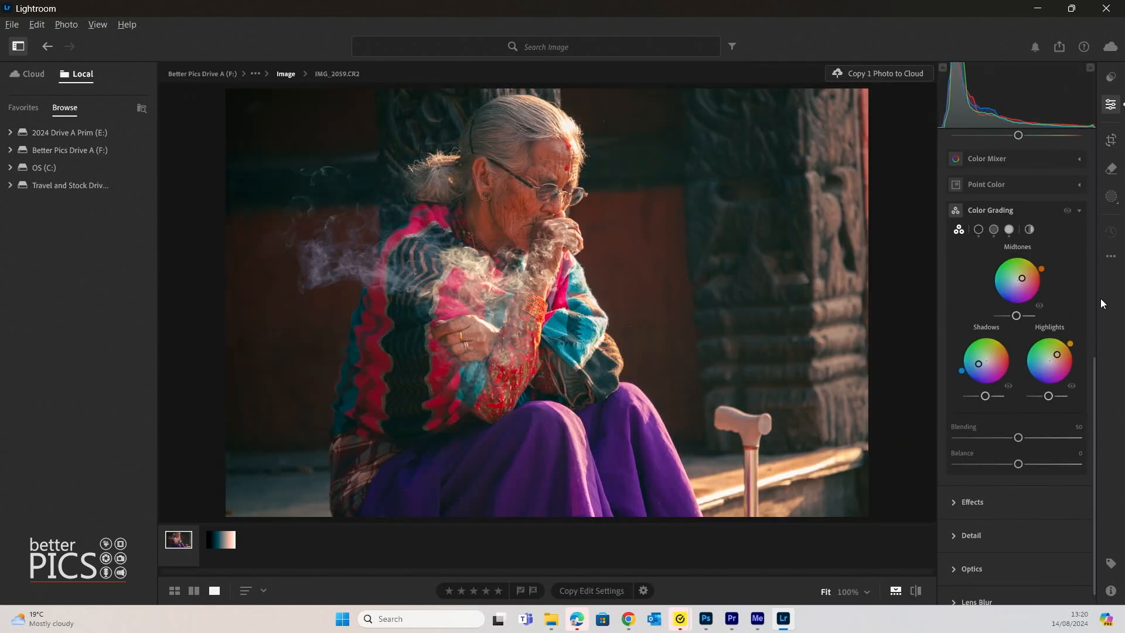
Set the portrait's overall color Saturation to -7.
{"action": "scroll", "coordinate": [1033, 310], "scroll_direction": "up", "scroll_amount": 3}
{"action": "scroll", "coordinate": [1031, 306], "scroll_direction": "up", "scroll_amount": 5}
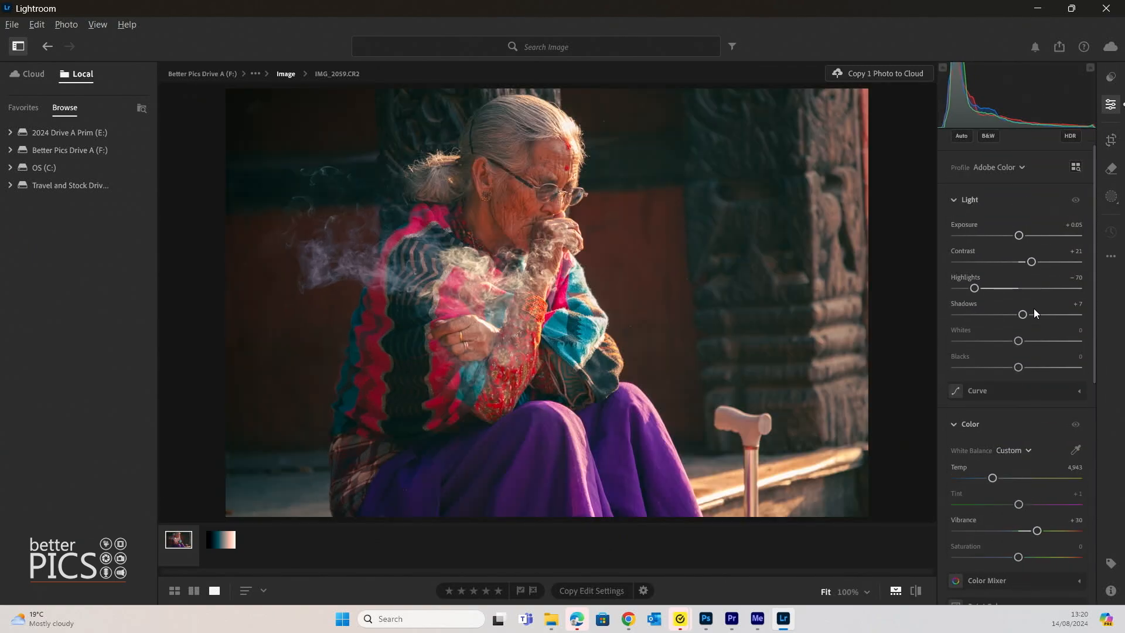
{"action": "scroll", "coordinate": [1057, 373], "scroll_direction": "down", "scroll_amount": 3}
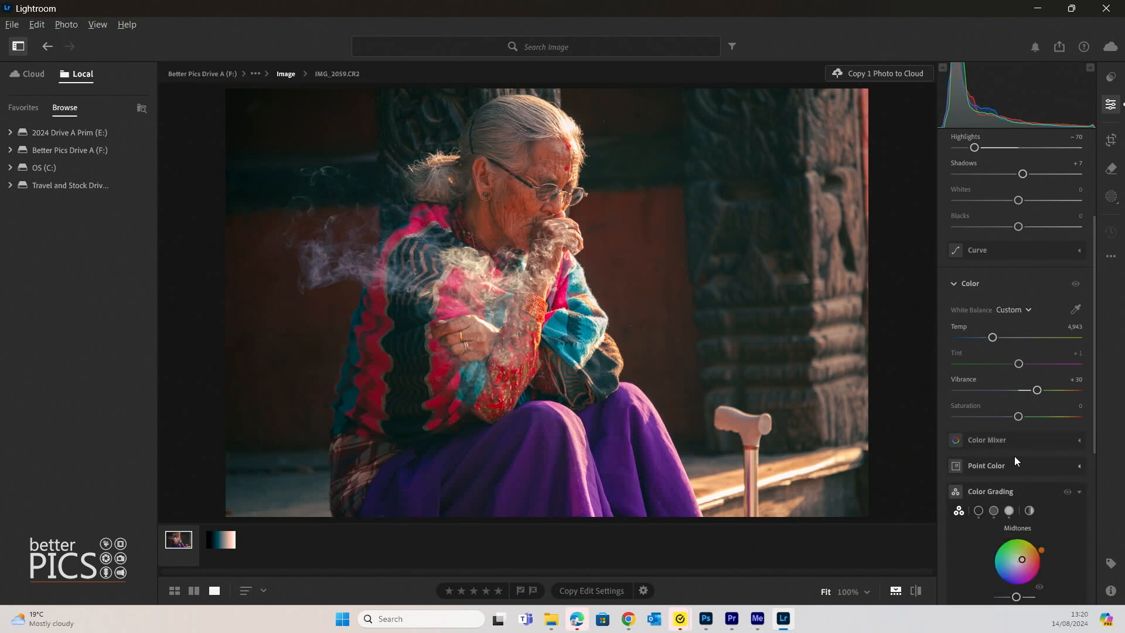
{"action": "mouse_move", "coordinate": [1014, 416]}
{"action": "left_mouse_down"}
{"action": "mouse_move", "coordinate": [1001, 417]}
{"action": "mouse_move", "coordinate": [1011, 420]}
{"action": "left_mouse_up"}
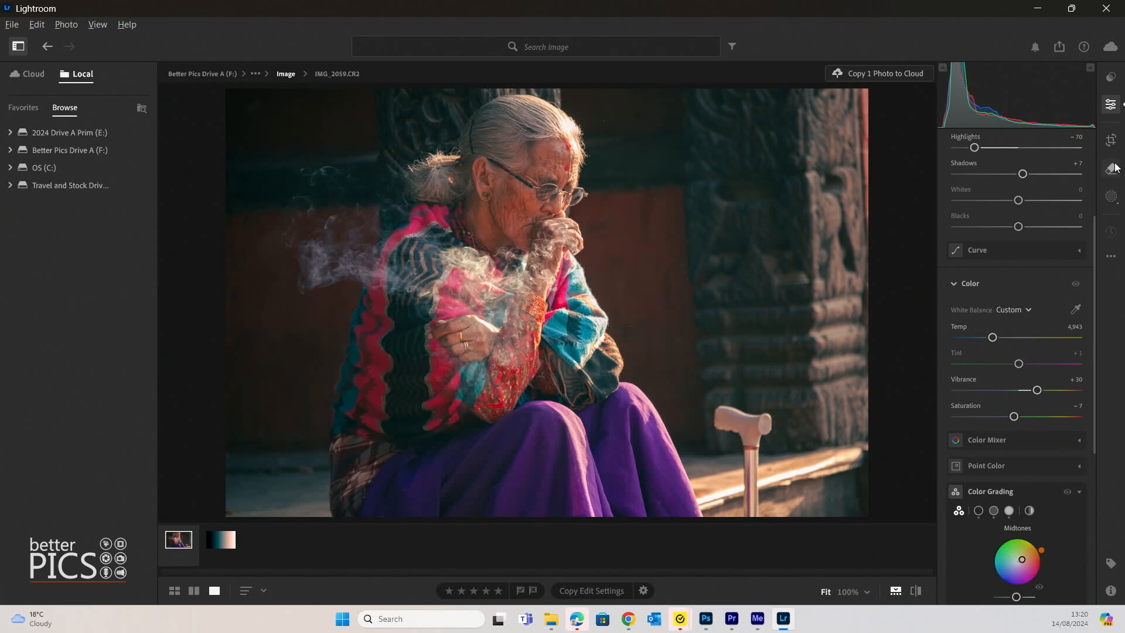
{"action": "scroll", "coordinate": [1095, 375], "scroll_direction": "down", "scroll_amount": 3}
{"action": "left_click_drag", "start_coordinate": [1094, 375], "coordinate": [1090, 406]}
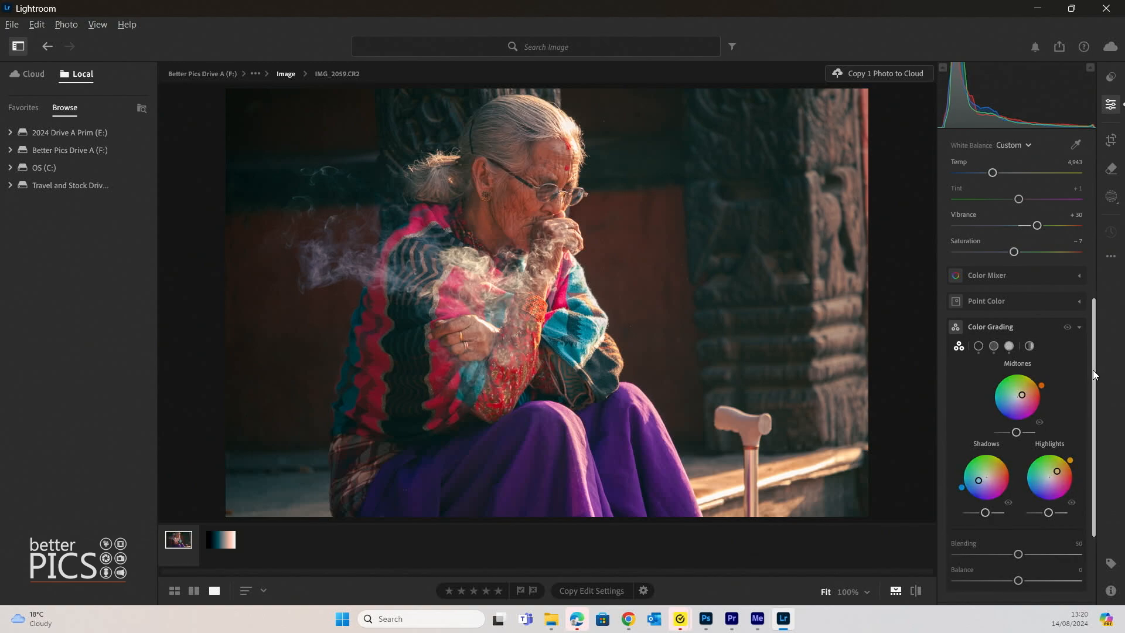
{"action": "left_click_drag", "start_coordinate": [1092, 370], "coordinate": [1095, 396]}
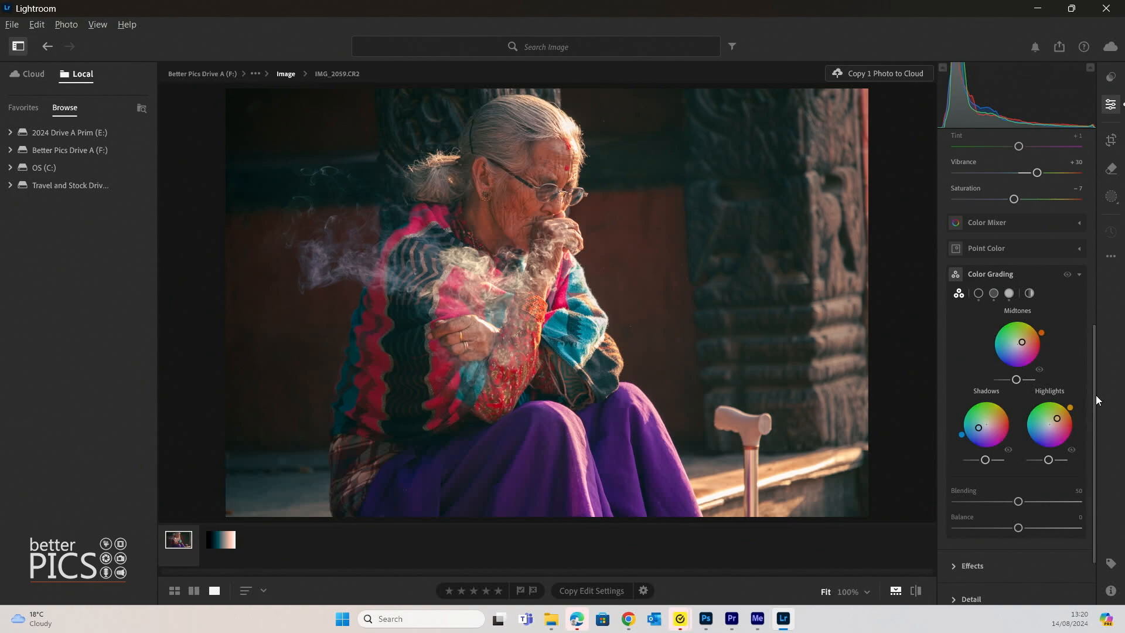